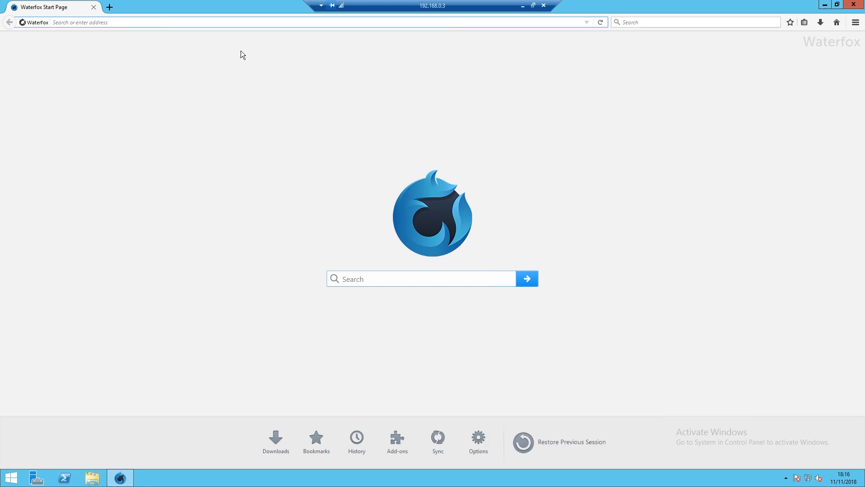
# - Search for 'steamcmd' and open the Valve Developer wiki page on SteamCMD
pyautogui.write('steamcmd')
pyautogui.press('Return')
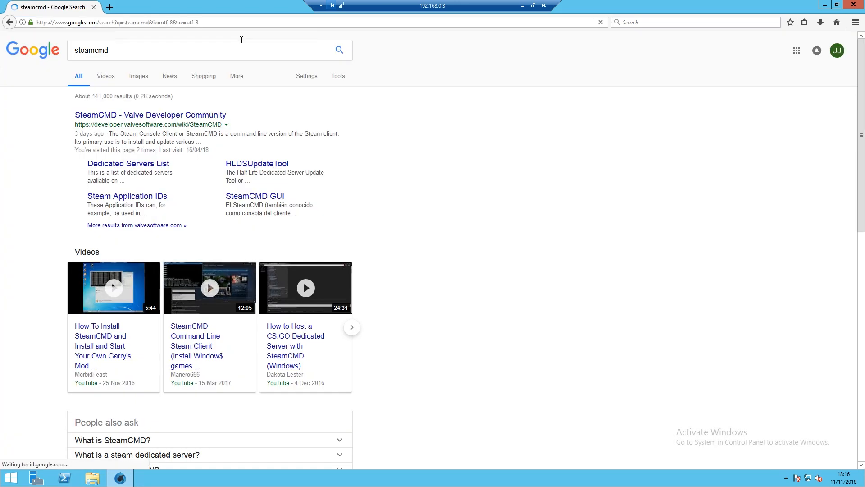
pyautogui.click(145, 118)
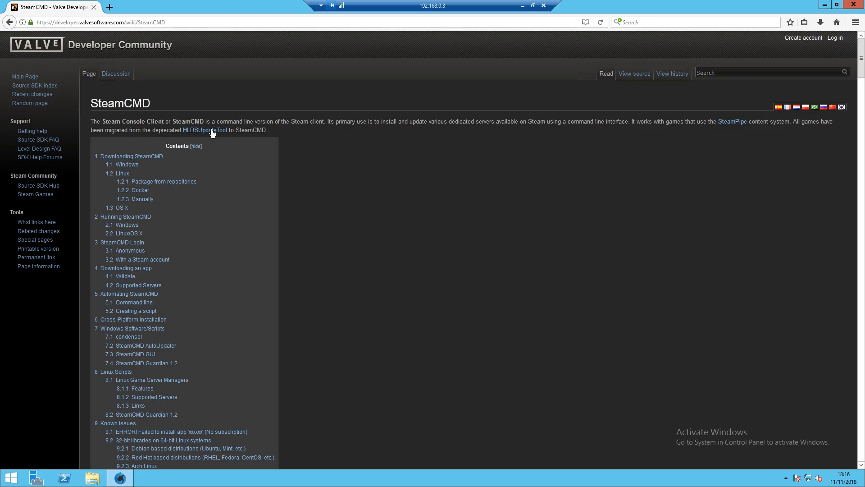
pyautogui.scroll(-7, 384, 186)
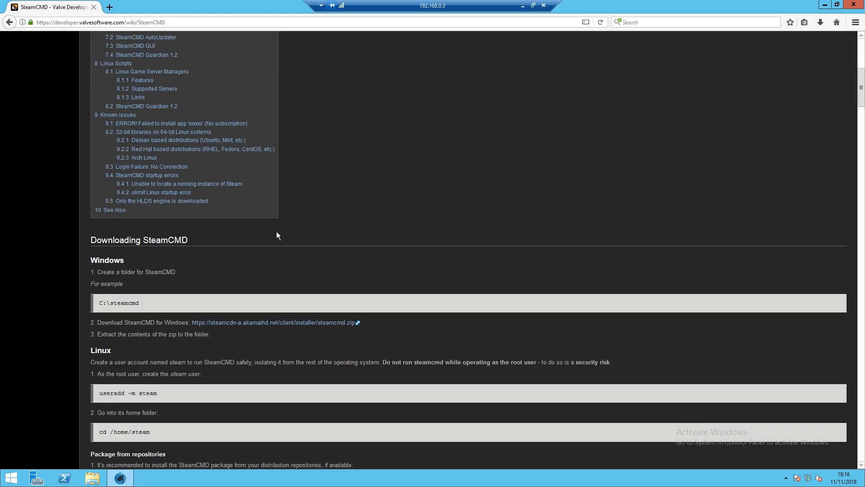
# - Save the Windows steamcmd.zip and open it from the downloads list
pyautogui.click(249, 325)
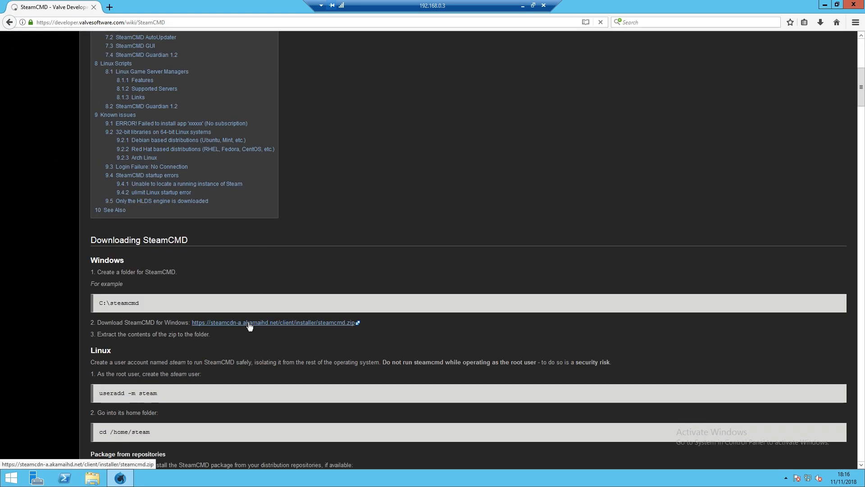
pyautogui.click(147, 191)
pyautogui.click(237, 233)
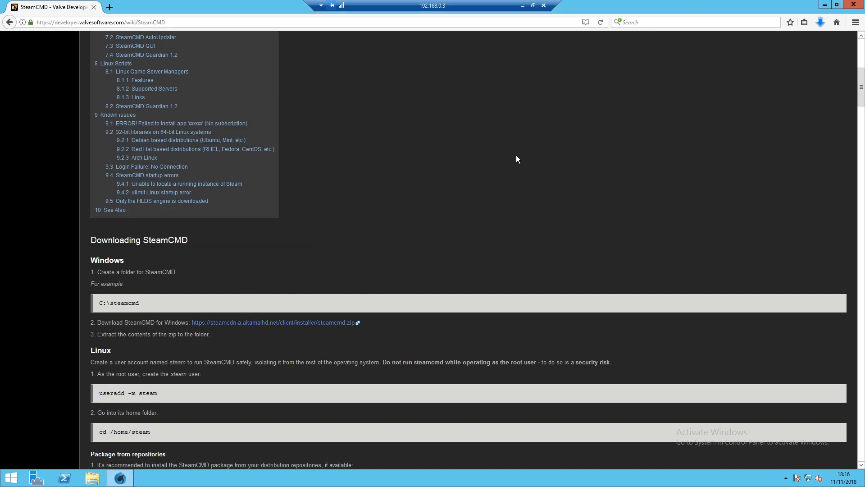
pyautogui.click(821, 21)
pyautogui.click(706, 43)
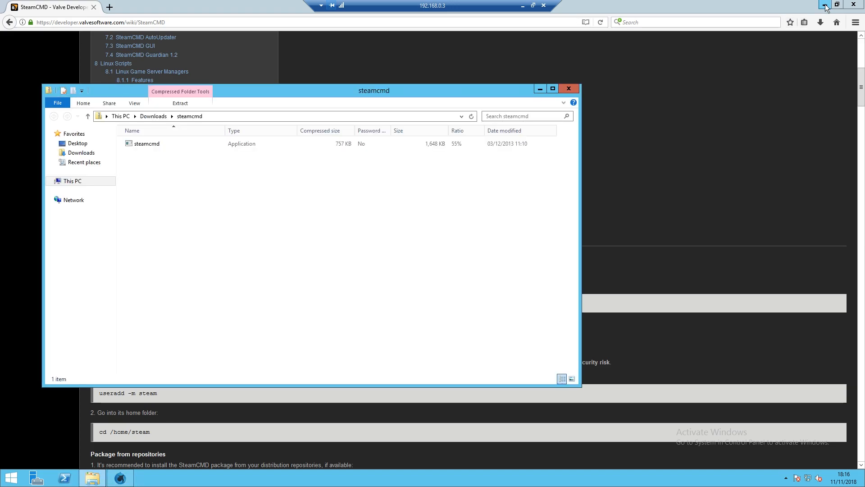
pyautogui.click(825, 5)
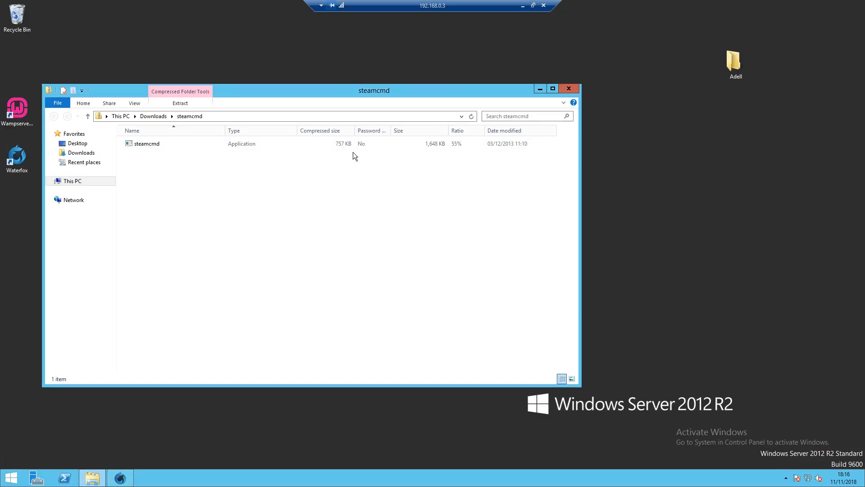
# - Create a new desktop folder named 'Steam'
pyautogui.rightClick(695, 193)
pyautogui.moveTo(758, 264)
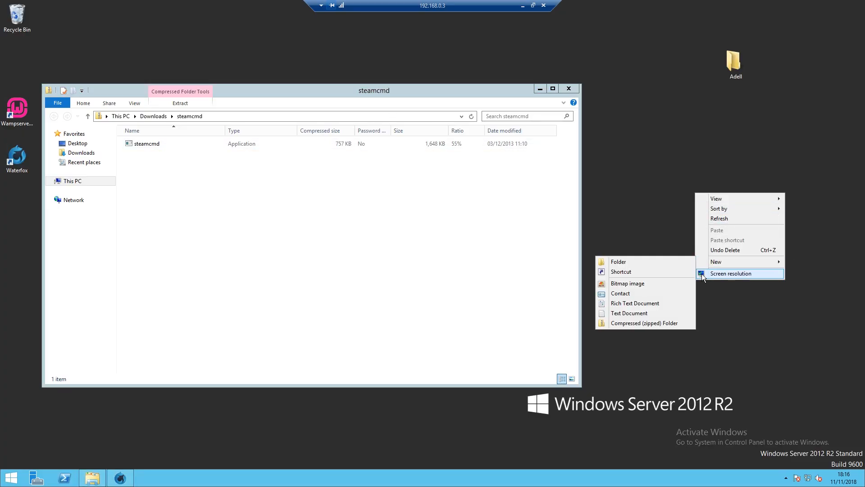
pyautogui.click(631, 264)
pyautogui.write('Arma 3 Server')
pyautogui.press('BackSpace')
pyautogui.press('BackSpace')
pyautogui.press('BackSpace')
pyautogui.press('BackSpace')
pyautogui.press('BackSpace')
pyautogui.press('BackSpace')
pyautogui.press('BackSpace')
pyautogui.press('BackSpace')
pyautogui.press('BackSpace')
pyautogui.press('BackSpace')
pyautogui.press('BackSpace')
pyautogui.press('BackSpace')
pyautogui.press('BackSpace')
pyautogui.write('Steam')
pyautogui.press('Return')
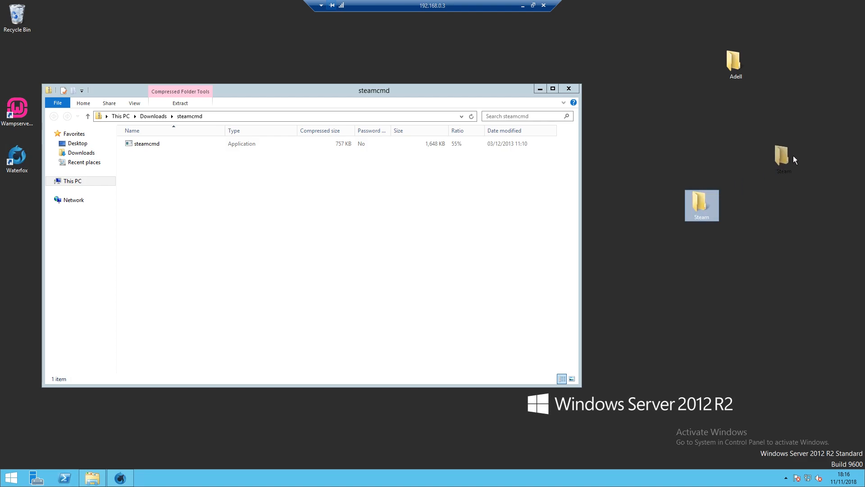
pyautogui.moveTo(790, 159); pyautogui.dragTo(800, 151)
# - Extract steamcmd into the Steam folder and run it past the security warning
pyautogui.moveTo(155, 143); pyautogui.dragTo(800, 155)
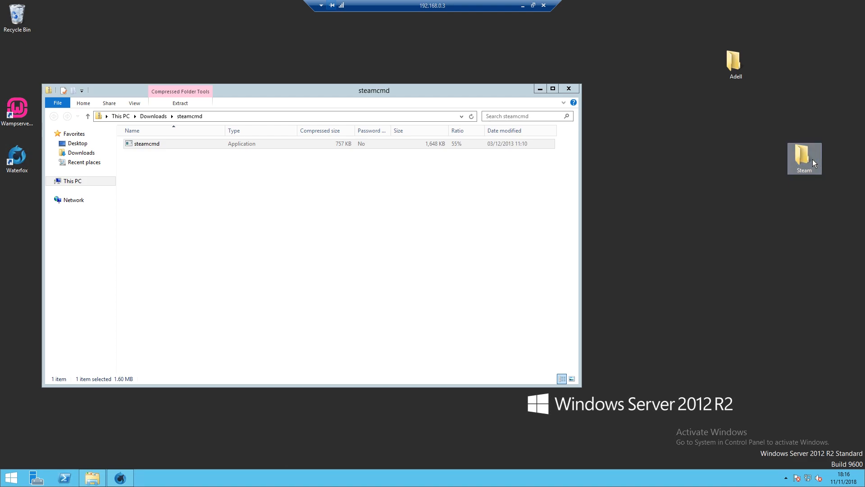
pyautogui.doubleClick(813, 159)
pyautogui.doubleClick(165, 155)
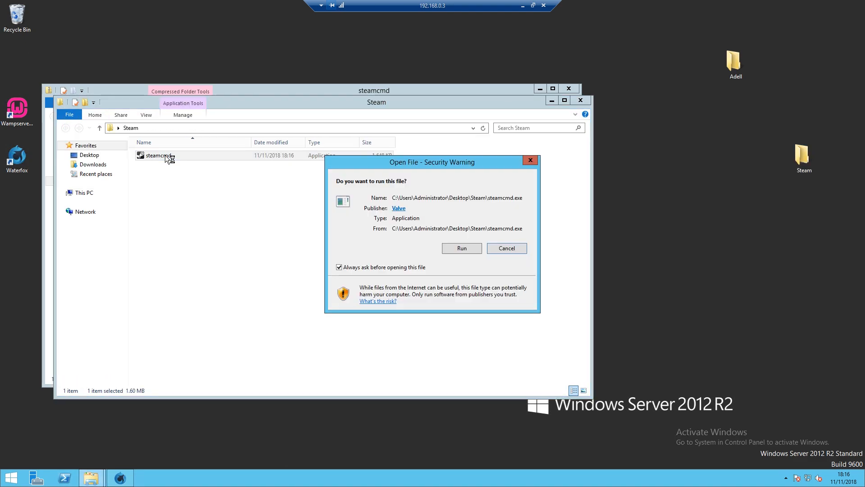
pyautogui.click(461, 249)
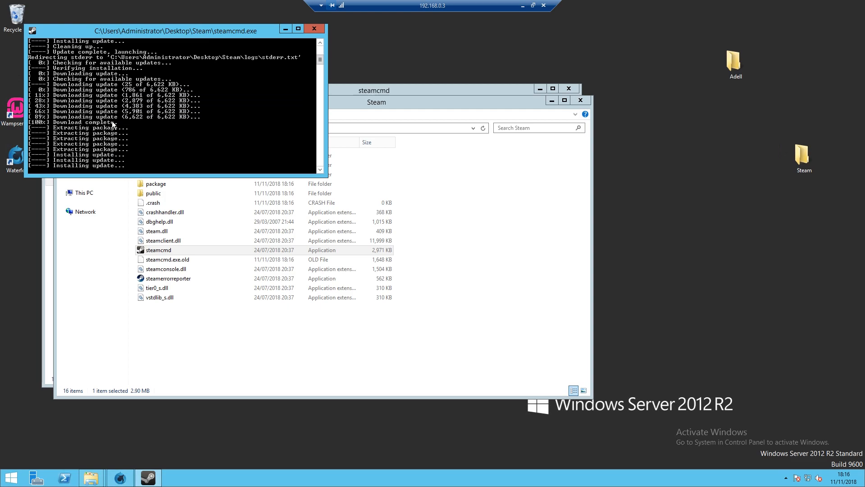
# - Close the zip window and log in to SteamCMD with the account username and password
pyautogui.click(380, 101)
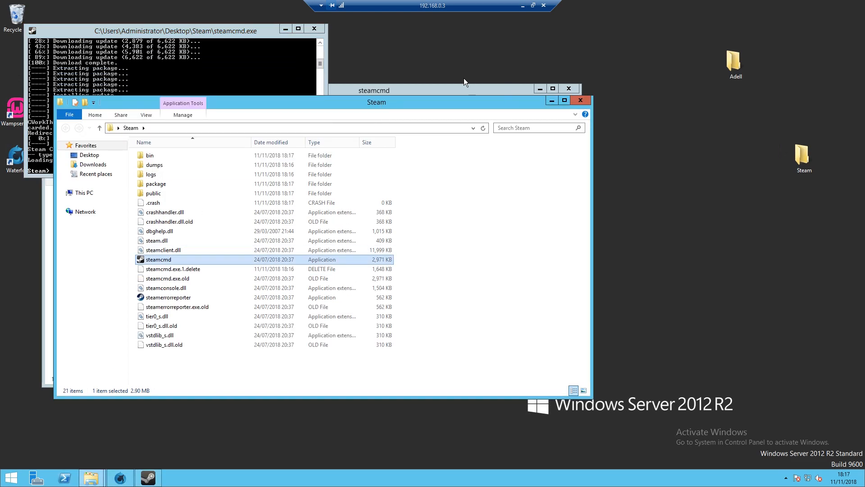
pyautogui.click(569, 88)
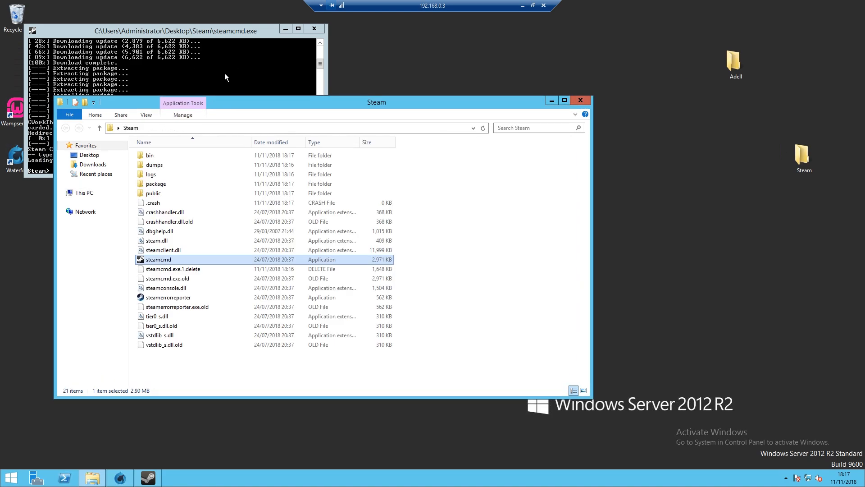
pyautogui.click(226, 76)
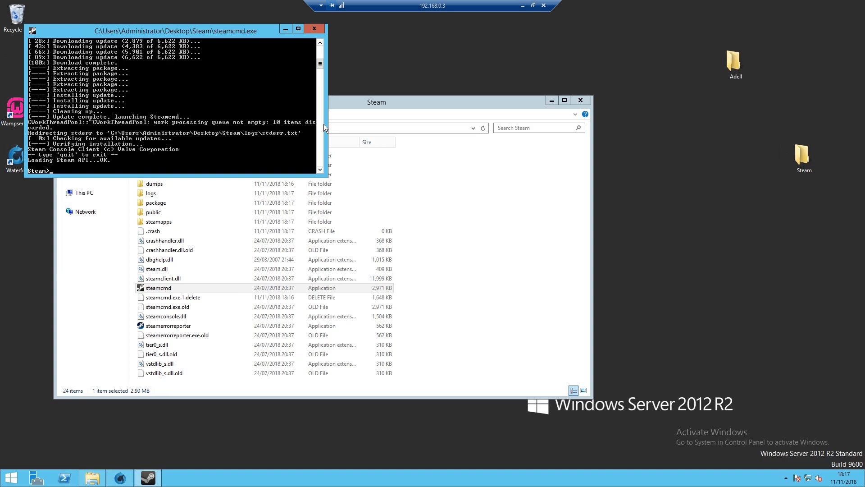
pyautogui.write('login thefletch2')
pyautogui.press('Return')
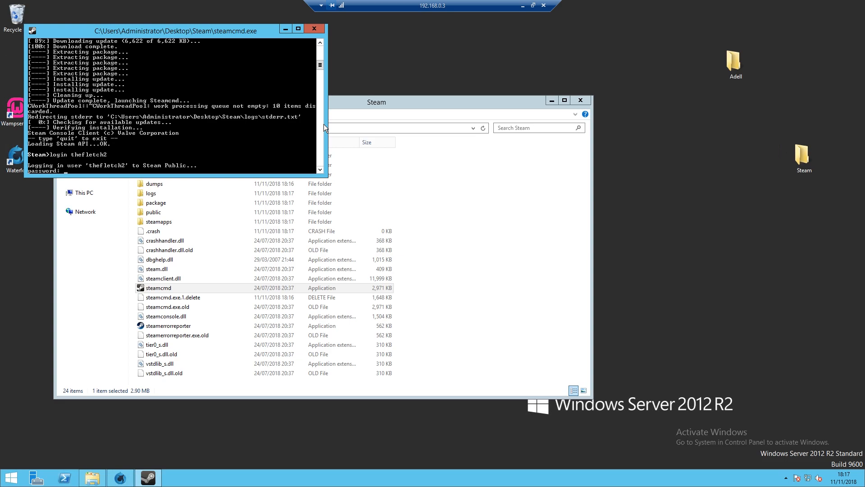
pyautogui.press('Return')
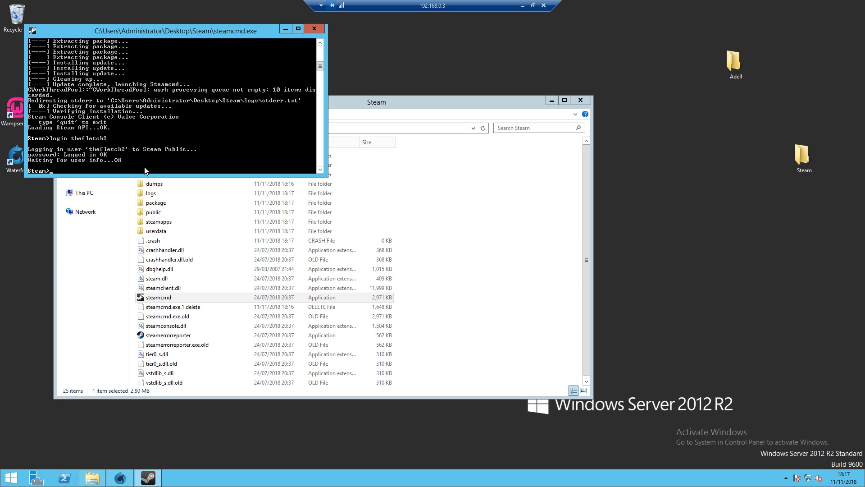
# - Run 'app_update 233780' in SteamCMD to install the Arma 3 dedicated server
pyautogui.write('app_update 233780 validate')
pyautogui.press('Return')
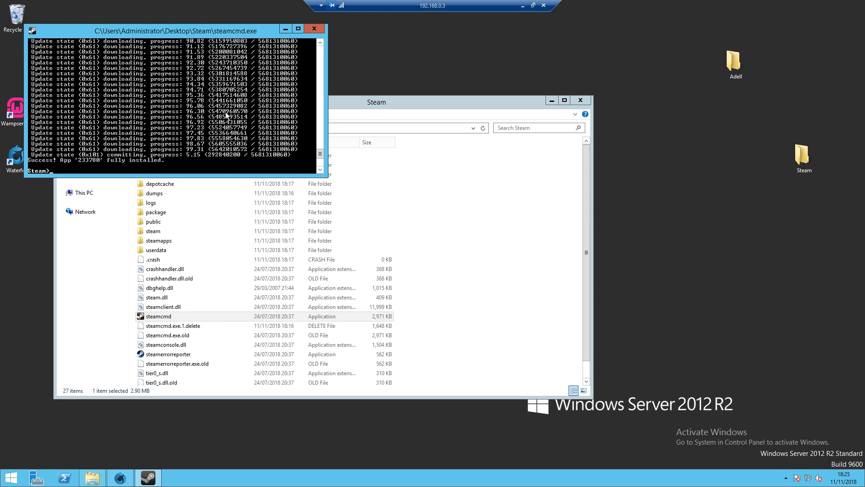
# - Create a desktop folder named 'Arma 3 Server' below the Steam folder
pyautogui.rightClick(743, 233)
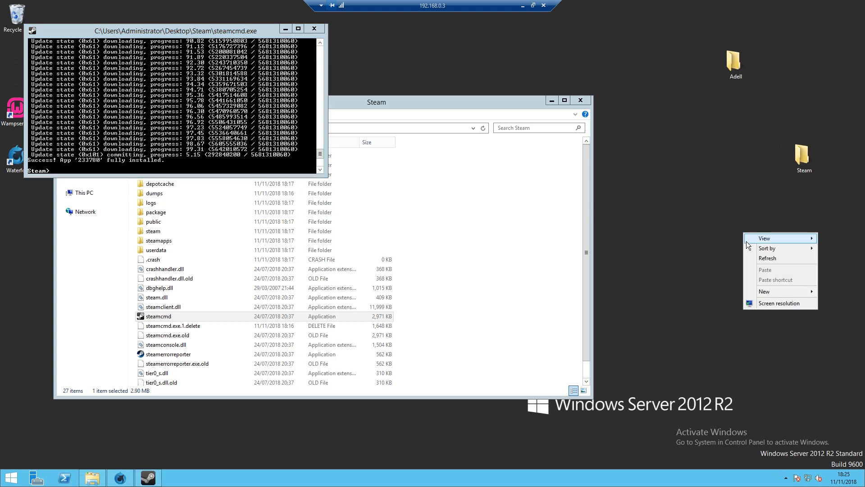
pyautogui.moveTo(785, 288)
pyautogui.click(730, 291)
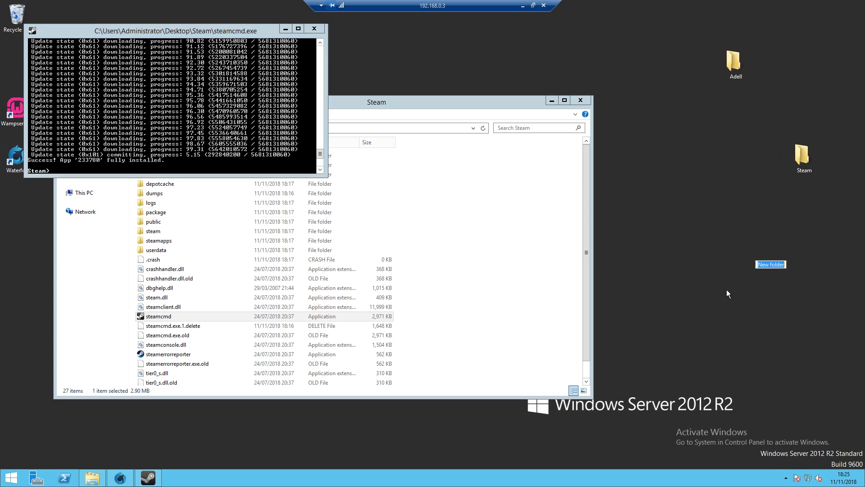
pyautogui.write('Arma 3 A')
pyautogui.press('BackSpace')
pyautogui.write('Server')
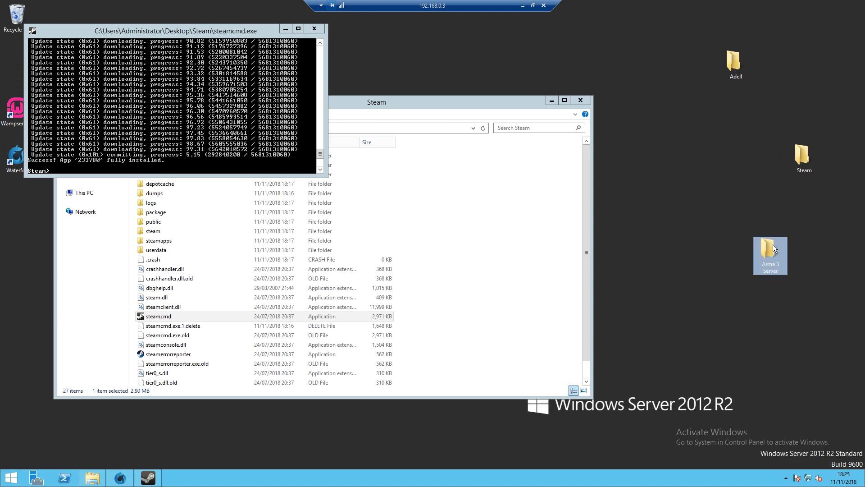
pyautogui.moveTo(772, 244); pyautogui.dragTo(812, 200)
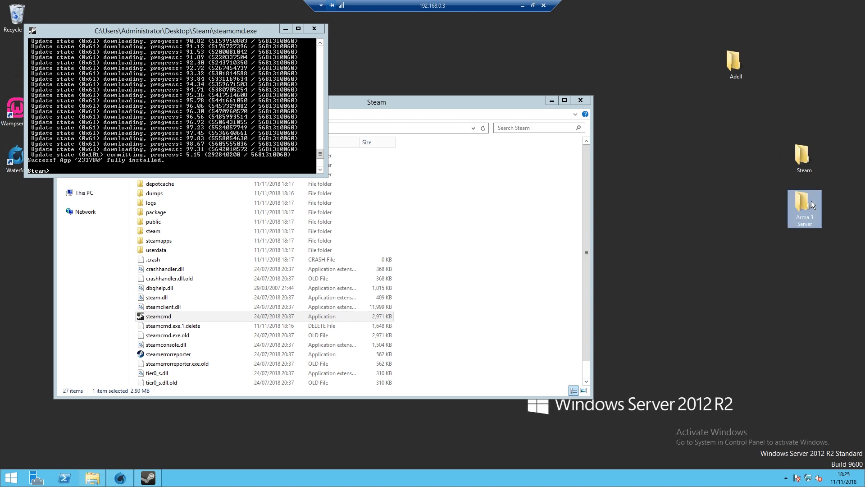
# - Copy all files from Steam\steamapps\common\Arma 3 Server
pyautogui.click(497, 101)
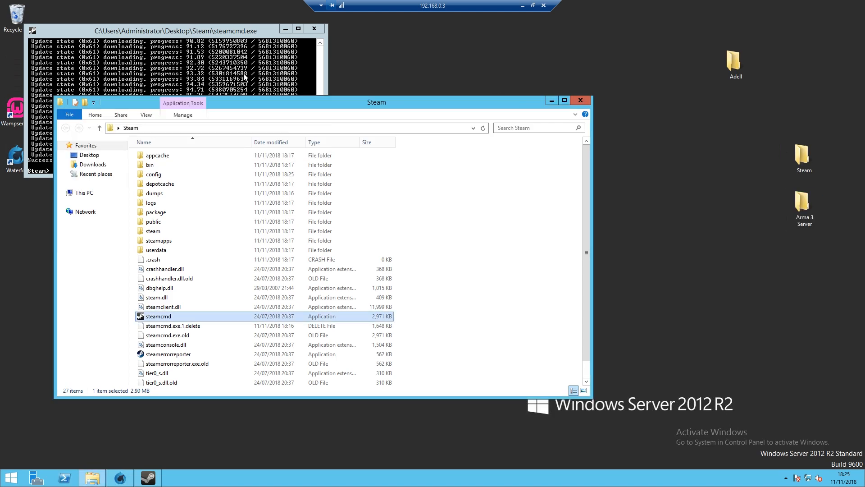
pyautogui.doubleClick(162, 240)
pyautogui.click(167, 159)
pyautogui.doubleClick(167, 157)
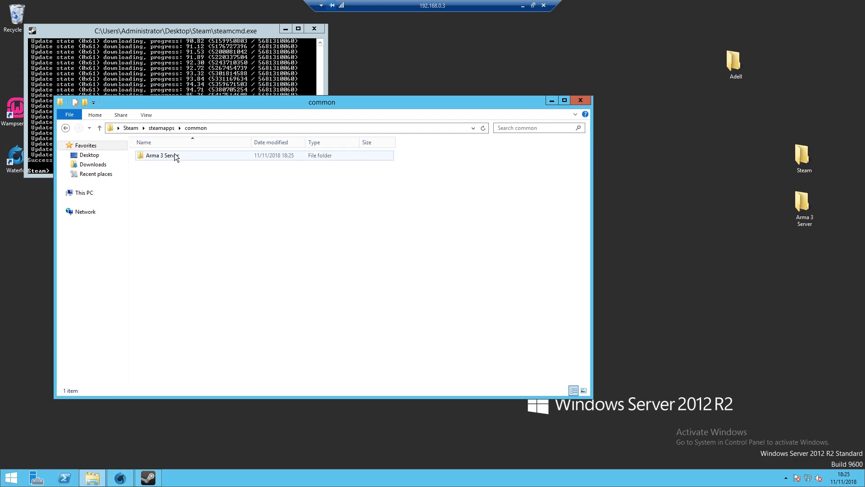
pyautogui.doubleClick(171, 155)
pyautogui.scroll(-2, 182, 360)
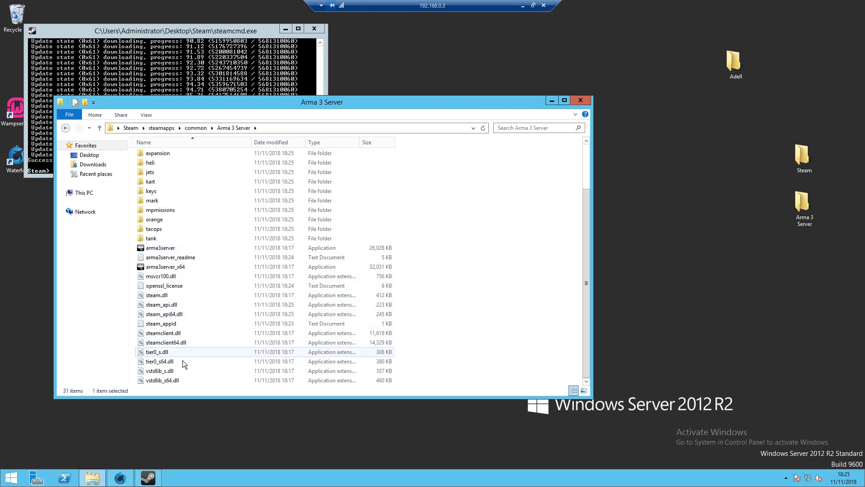
pyautogui.keyDown('shift'); pyautogui.click(169, 380); pyautogui.keyUp('shift')
pyautogui.scroll(2, 206, 367)
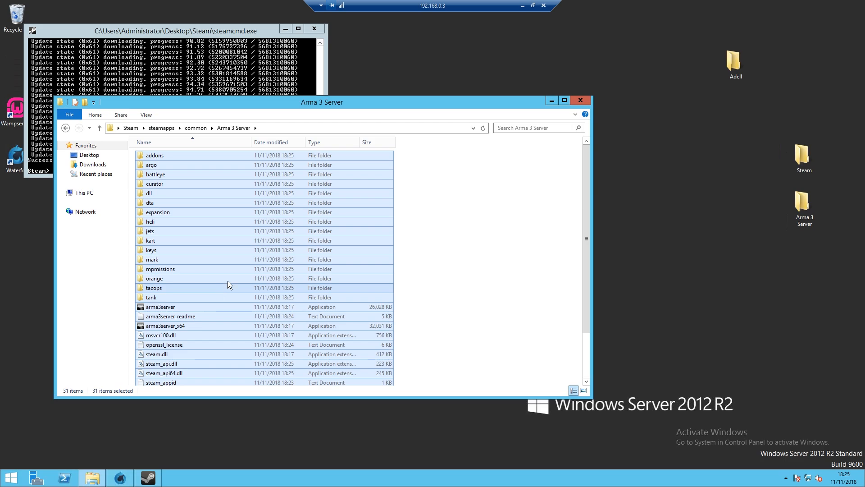
pyautogui.rightClick(284, 242)
pyautogui.click(320, 293)
# - Paste the server files into the desktop Arma 3 Server folder and return to Waterfox
pyautogui.doubleClick(802, 203)
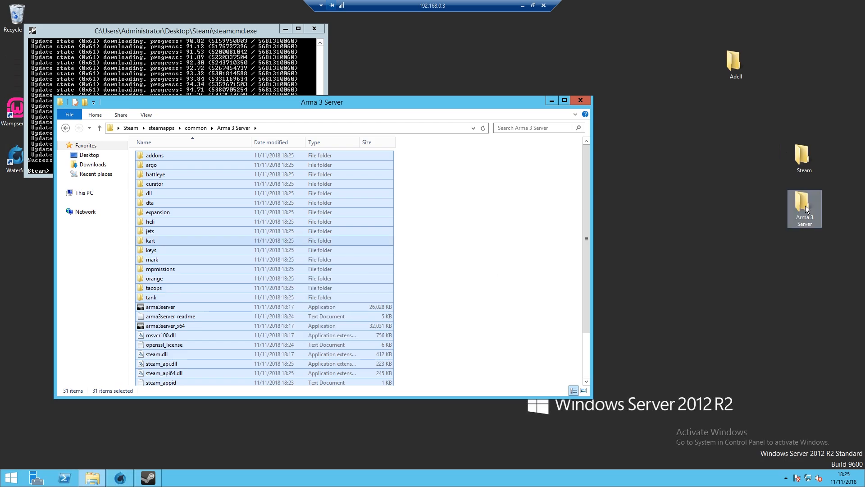
pyautogui.rightClick(434, 206)
pyautogui.click(453, 265)
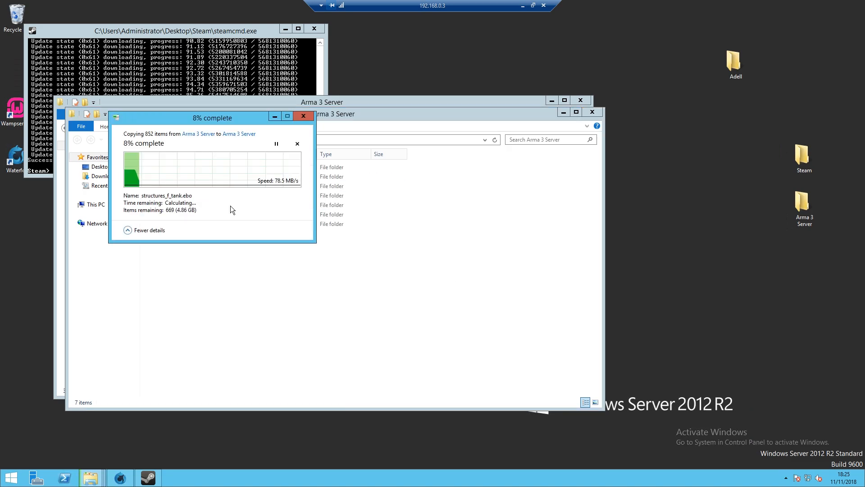
pyautogui.moveTo(213, 118); pyautogui.dragTo(721, 57)
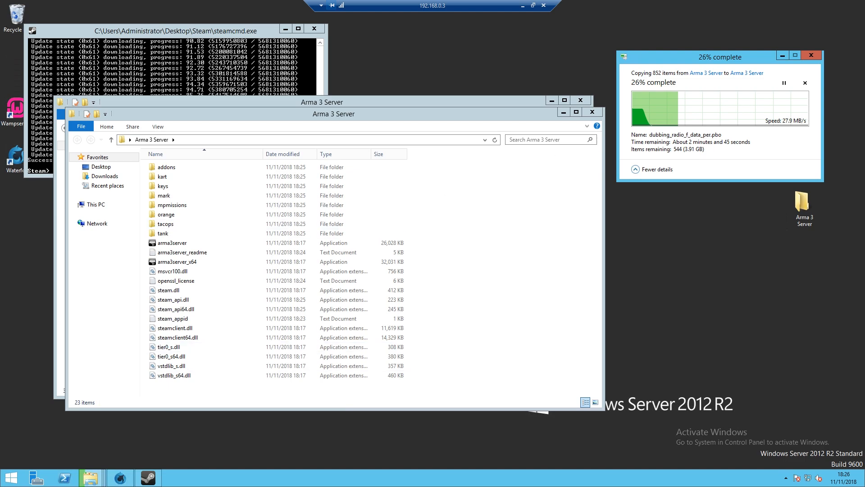
pyautogui.click(128, 482)
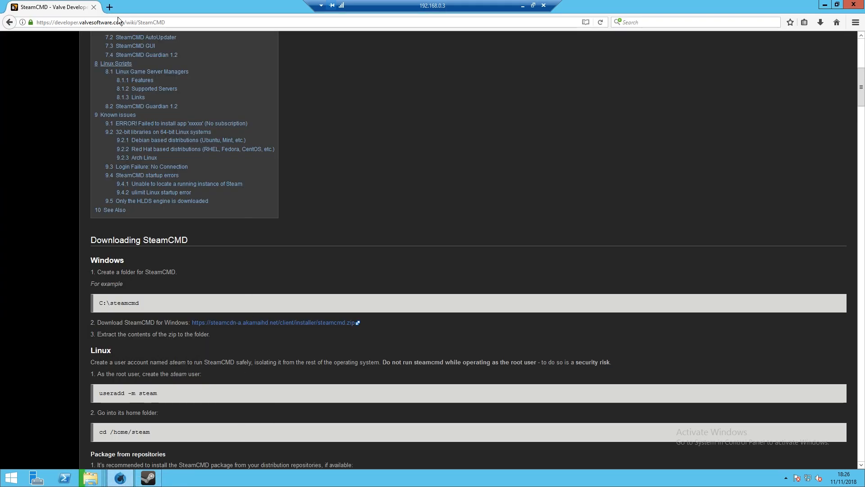
# - Search 'arma 3 tadst' in a new tab and open the Armaholic TADST page
pyautogui.hotkey('ctrl', 't')
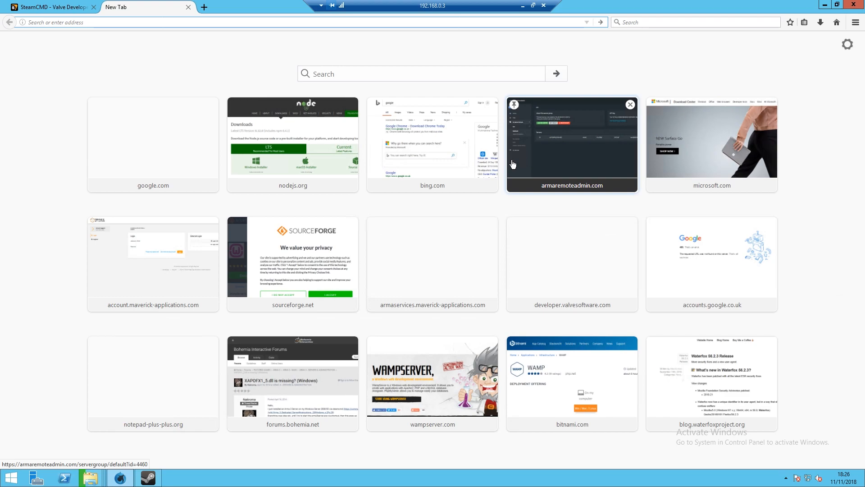
pyautogui.write('ar')
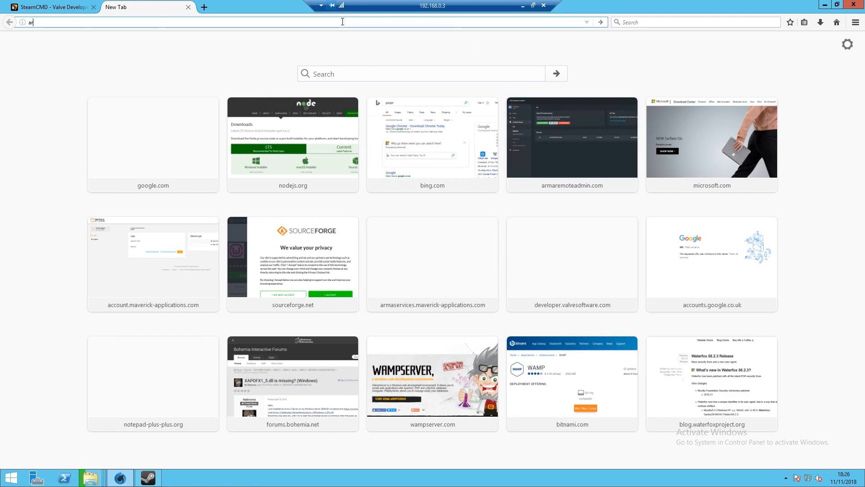
pyautogui.write('ma 3 ta')
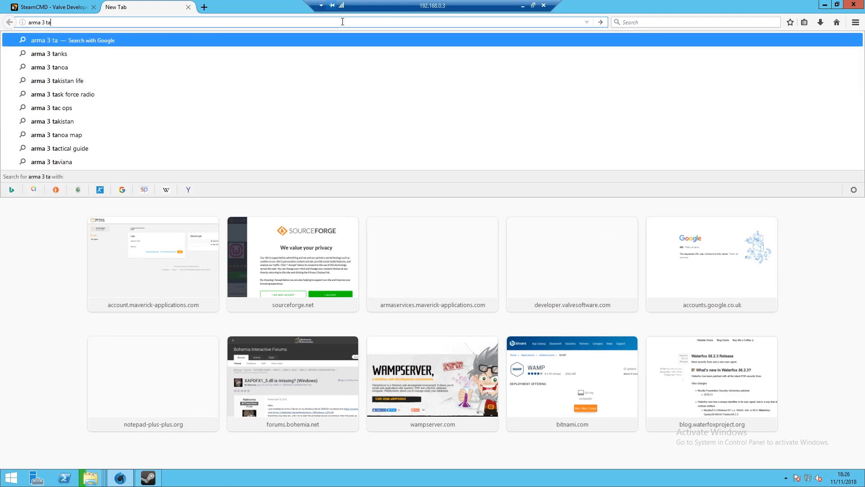
pyautogui.write('d')
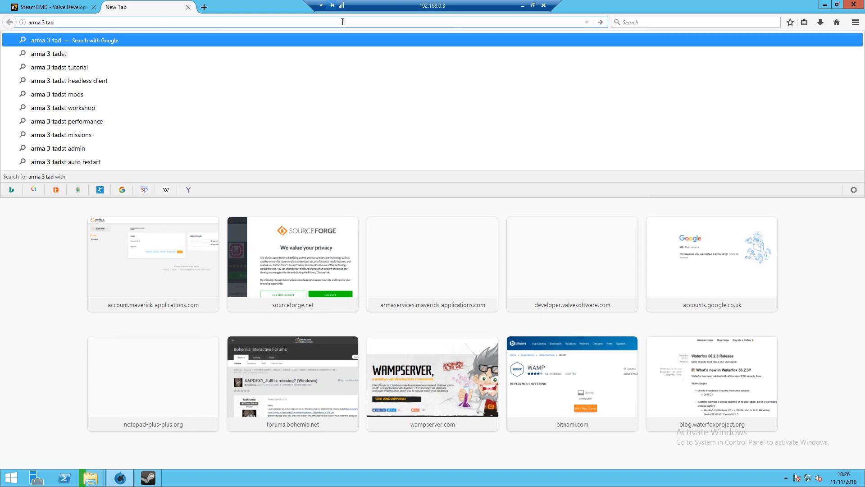
pyautogui.write('st')
pyautogui.press('Return')
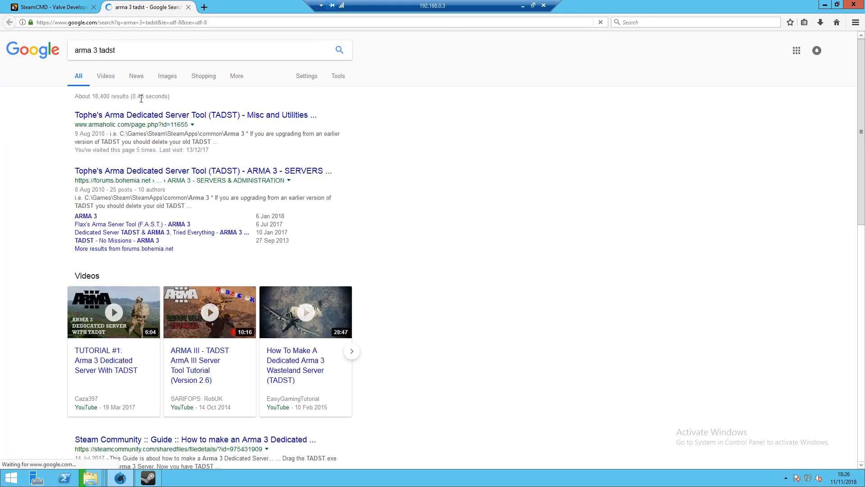
pyautogui.click(138, 118)
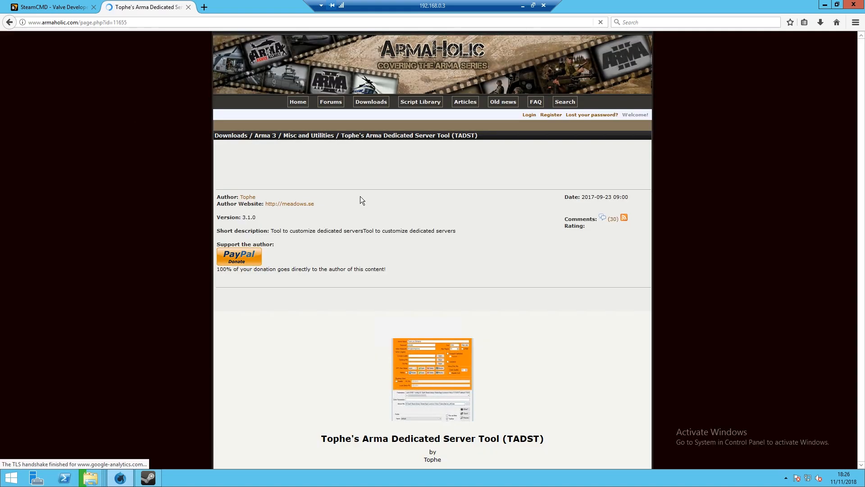
pyautogui.scroll(-1, 360, 196)
pyautogui.scroll(-12, 360, 195)
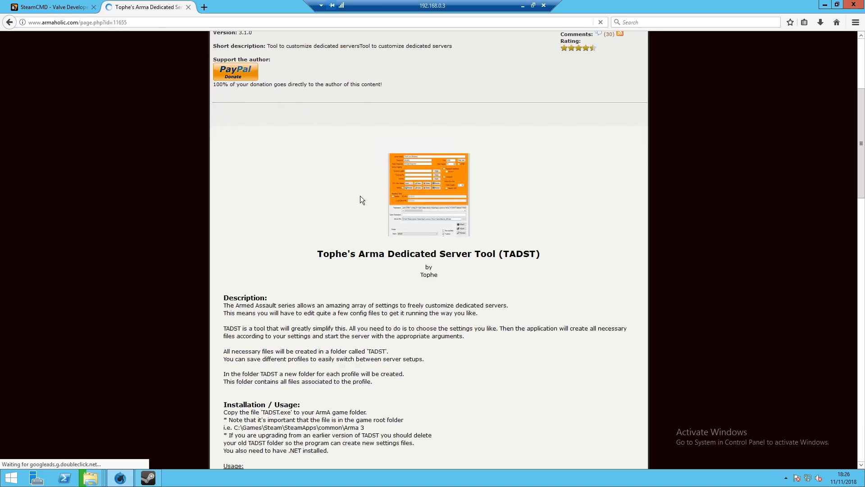
pyautogui.scroll(-14, 360, 198)
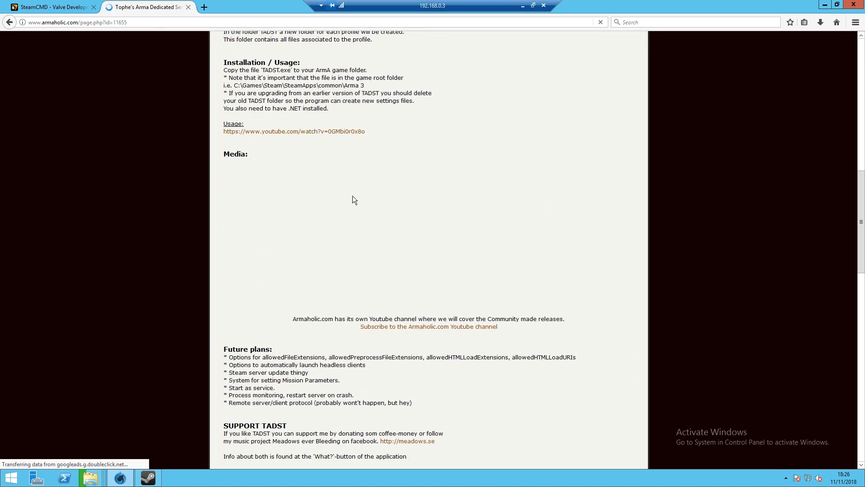
pyautogui.scroll(-13, 352, 199)
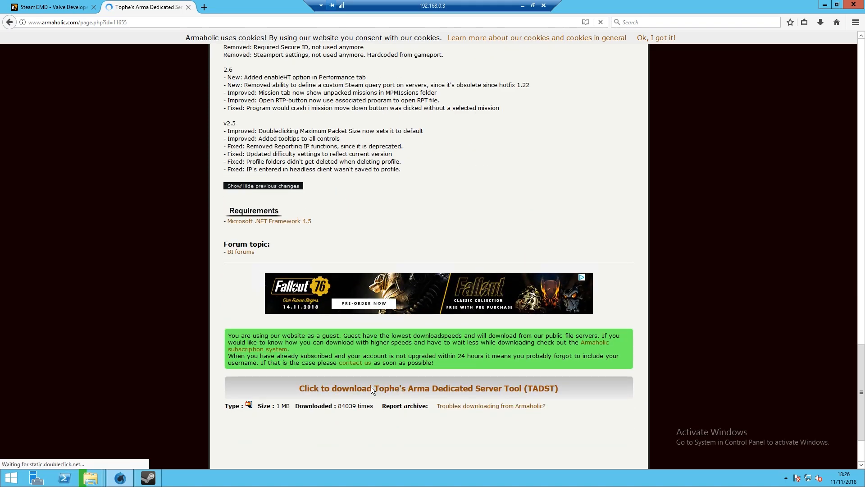
# - Save the TADST zip and open it from the downloads list
pyautogui.click(369, 390)
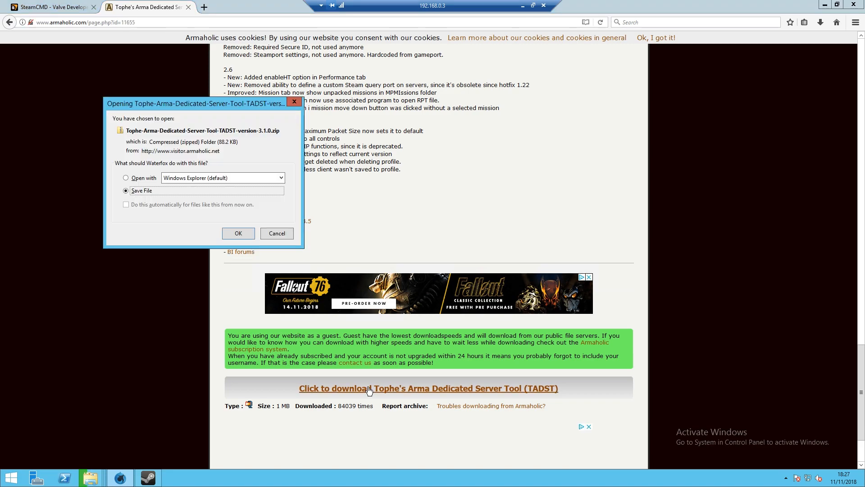
pyautogui.click(240, 234)
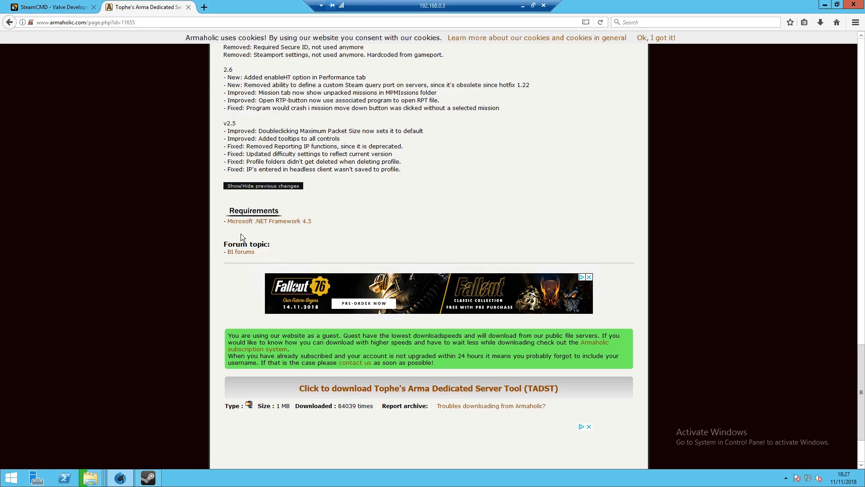
pyautogui.click(821, 23)
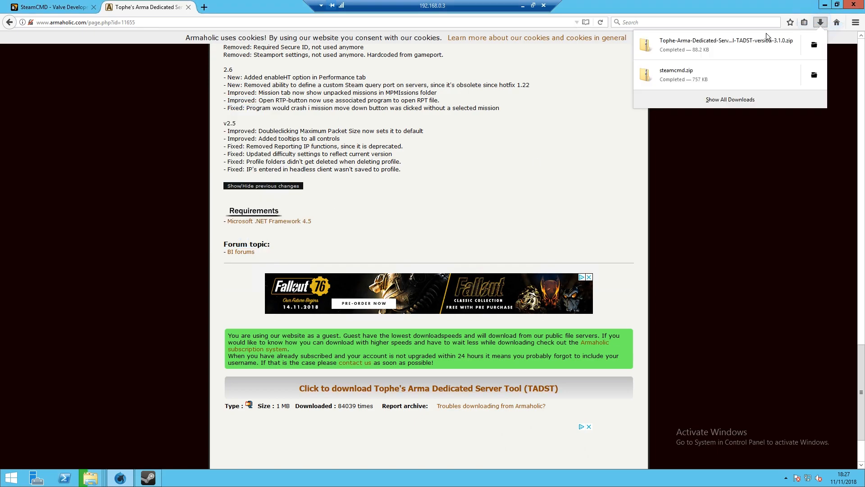
pyautogui.click(740, 46)
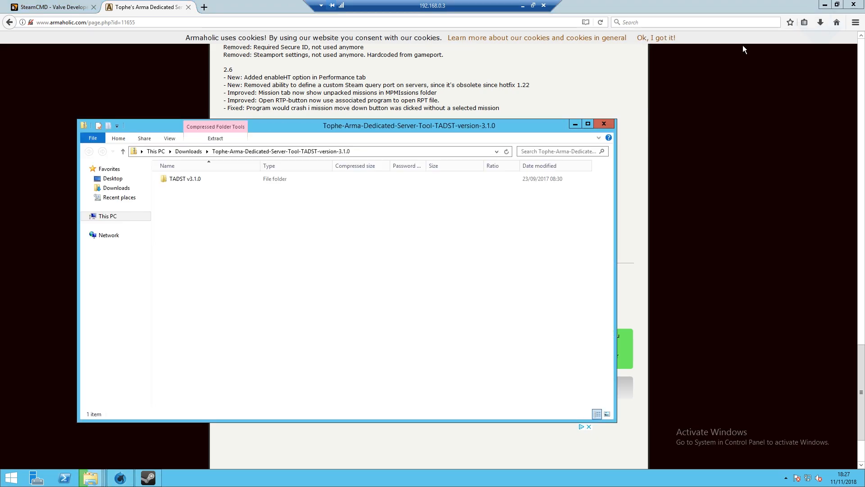
# - Copy TADST from the zip's TADST v3.1.0 folder into the Arma 3 Server folder
pyautogui.click(824, 4)
pyautogui.moveTo(425, 126); pyautogui.dragTo(588, 126)
pyautogui.click(337, 113)
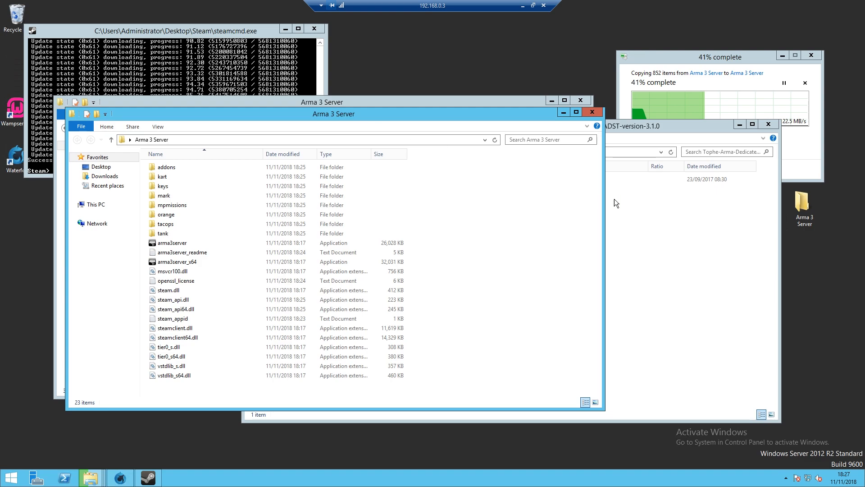
pyautogui.click(606, 196)
pyautogui.click(341, 179)
pyautogui.doubleClick(342, 179)
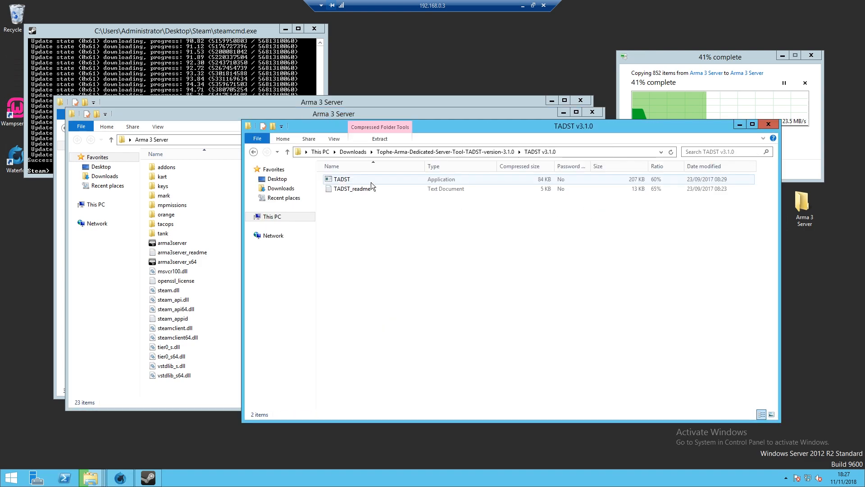
pyautogui.click(349, 180)
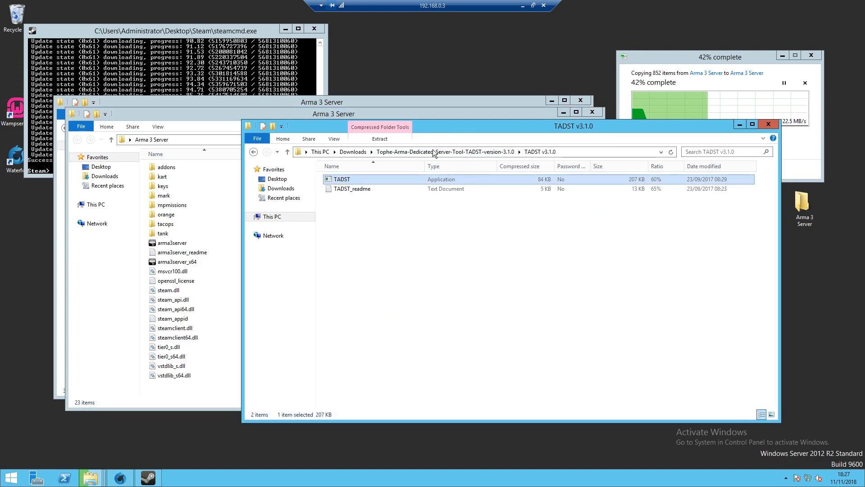
pyautogui.moveTo(350, 179); pyautogui.dragTo(182, 391)
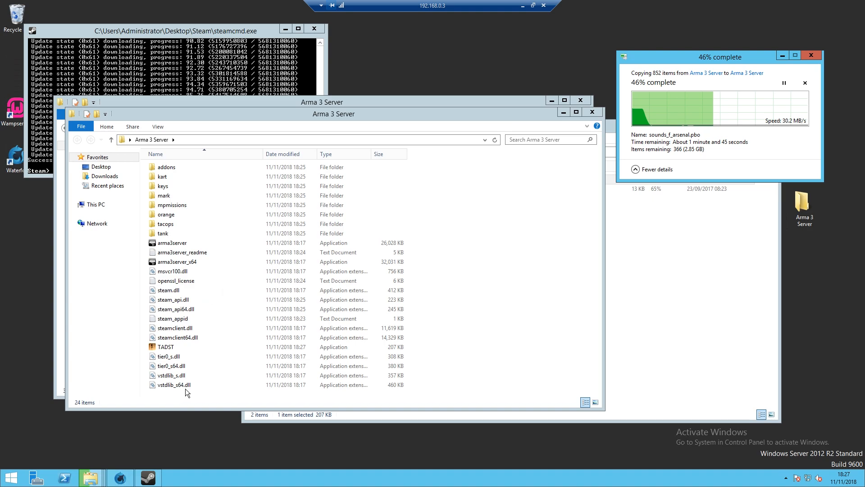
# - Close the zip, duplicate folder and SteamCMD windows, and maximize the Arma 3 Server folder
pyautogui.click(682, 274)
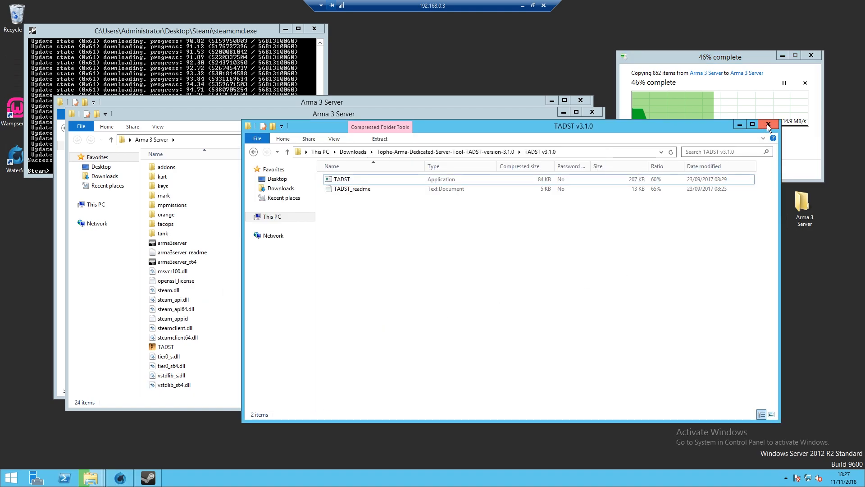
pyautogui.click(767, 123)
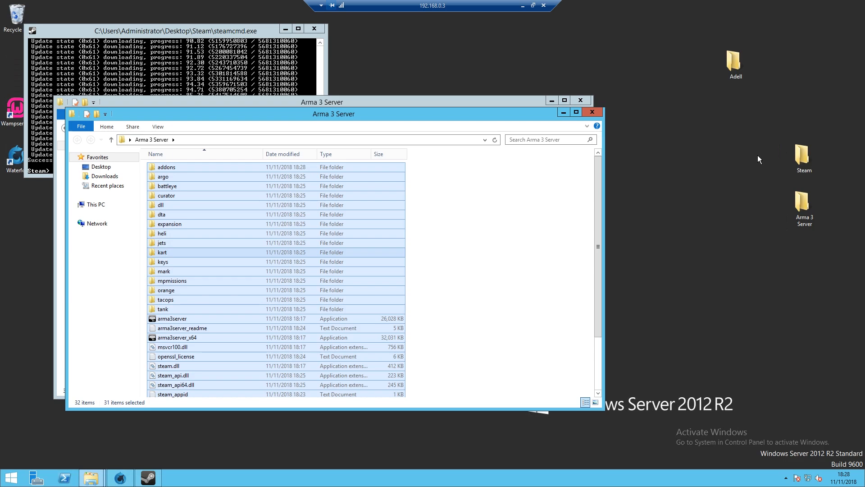
pyautogui.click(536, 268)
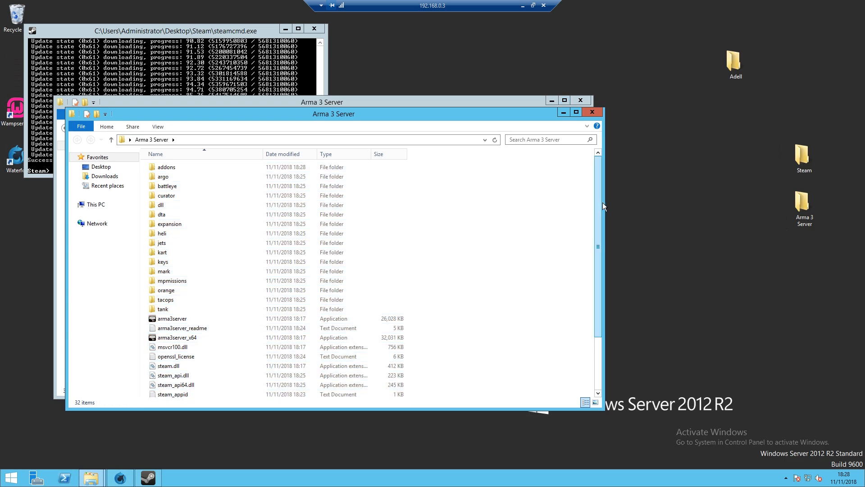
pyautogui.click(581, 100)
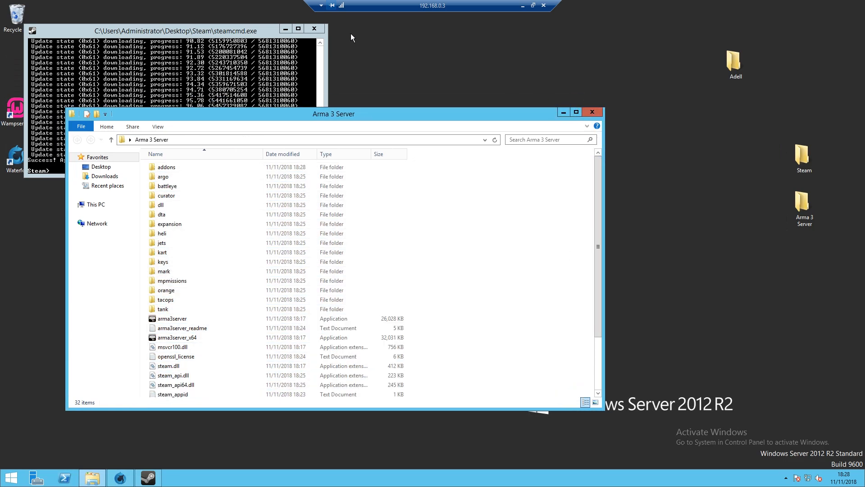
pyautogui.click(322, 34)
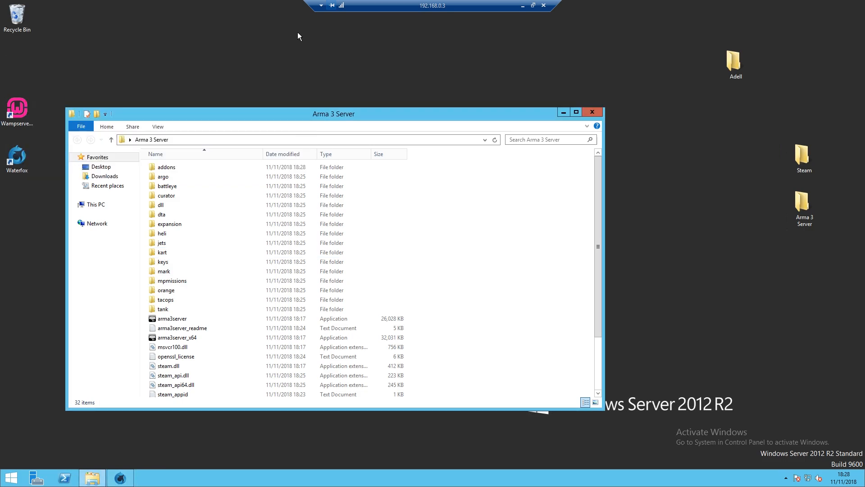
pyautogui.click(577, 112)
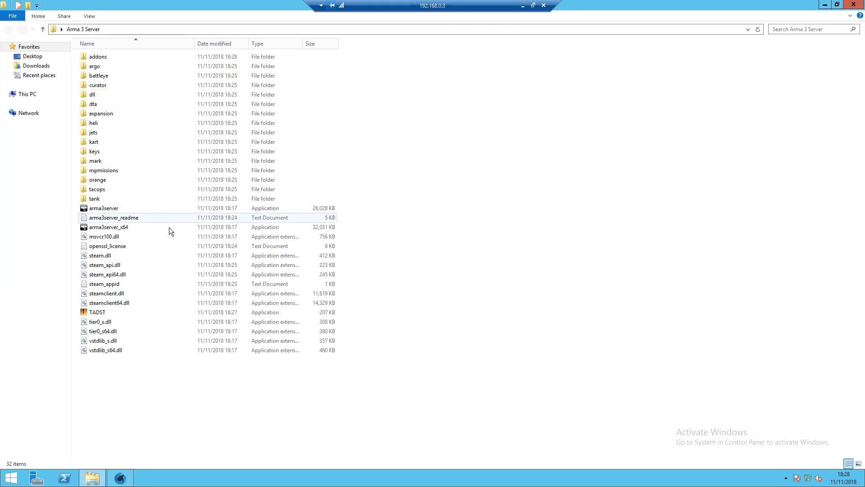
pyautogui.moveTo(455, 10); pyautogui.dragTo(688, 10)
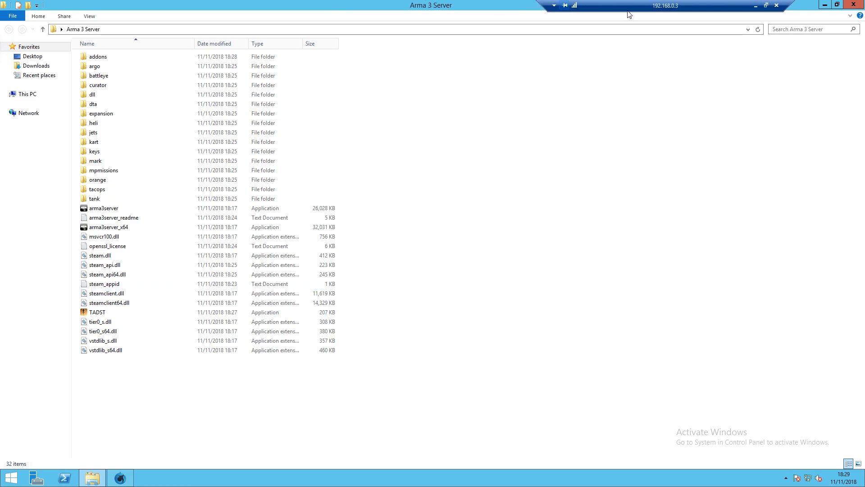
# - Launch TADST, name the server 'Abrams Dev Server' and enter the admin password
pyautogui.doubleClick(103, 313)
pyautogui.click(457, 247)
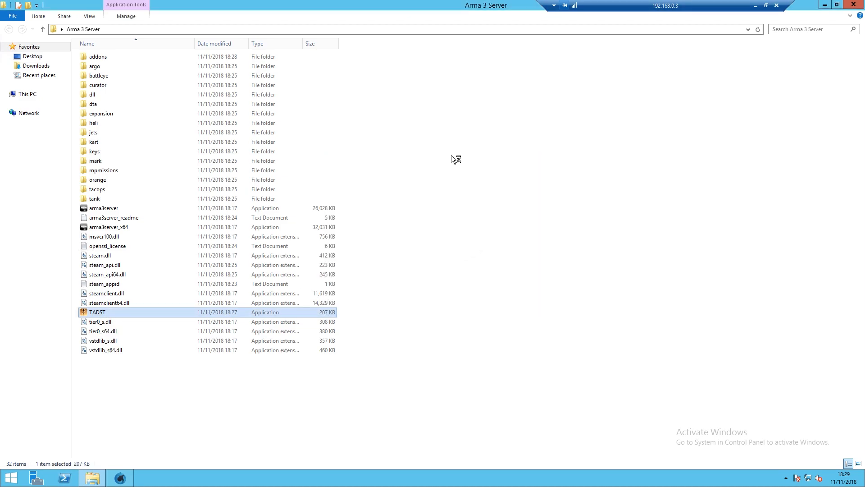
pyautogui.click(825, 6)
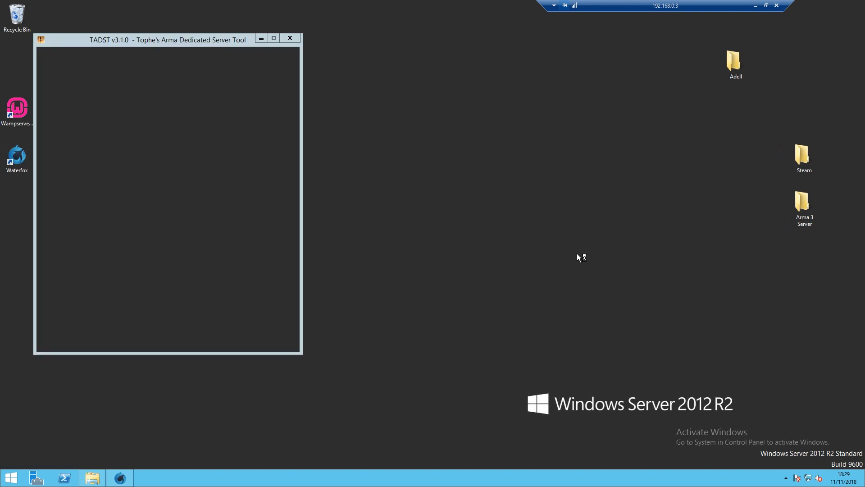
pyautogui.moveTo(188, 41); pyautogui.dragTo(329, 54)
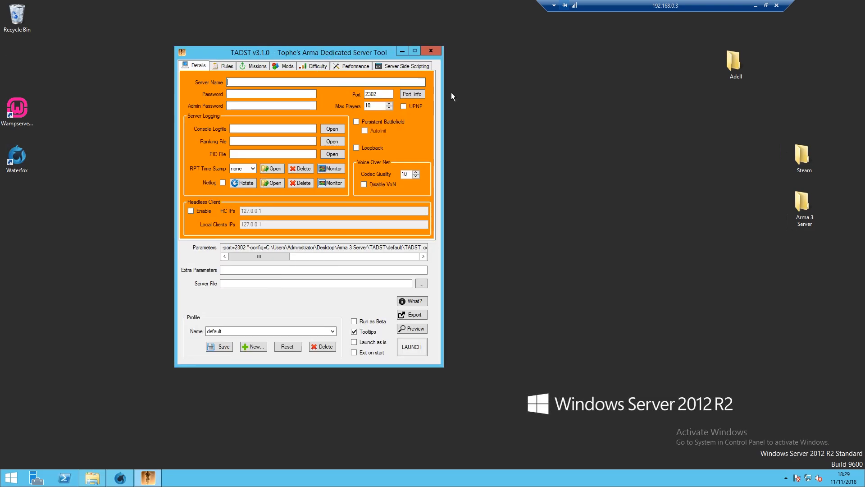
pyautogui.write('ams Dev Server')
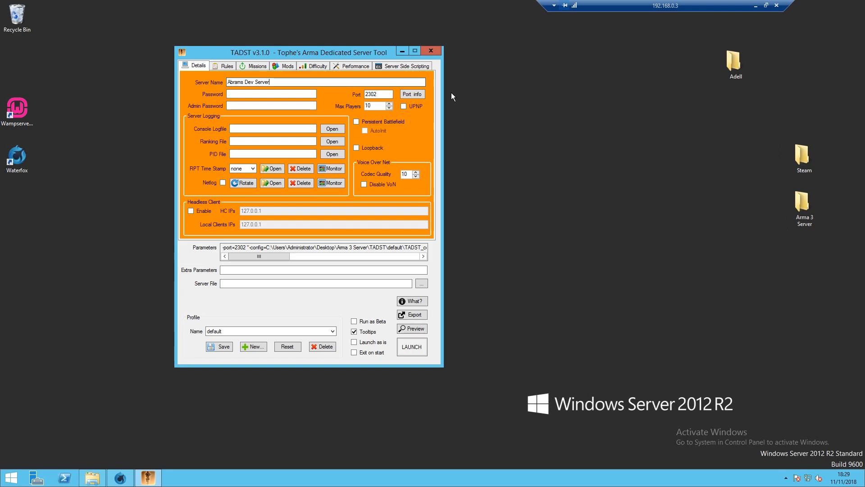
pyautogui.click(382, 93)
pyautogui.click(234, 93)
pyautogui.click(235, 105)
# - Set the server file to arma3server_x64.exe
pyautogui.click(262, 282)
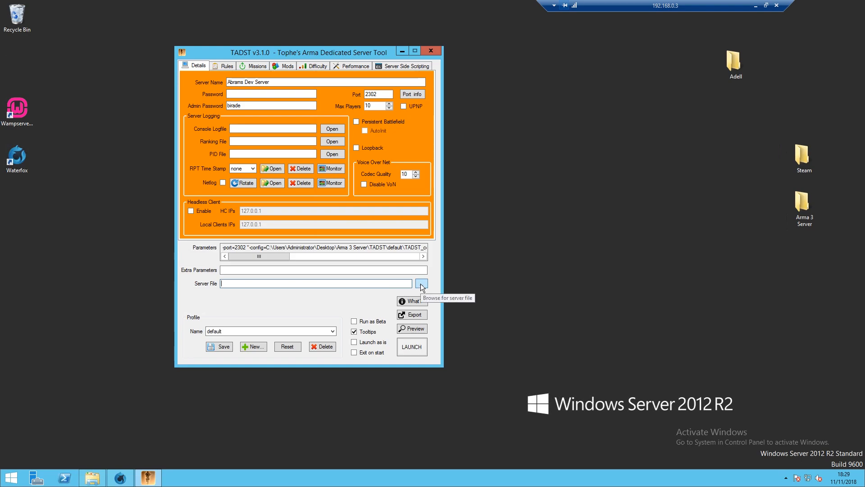
pyautogui.click(422, 285)
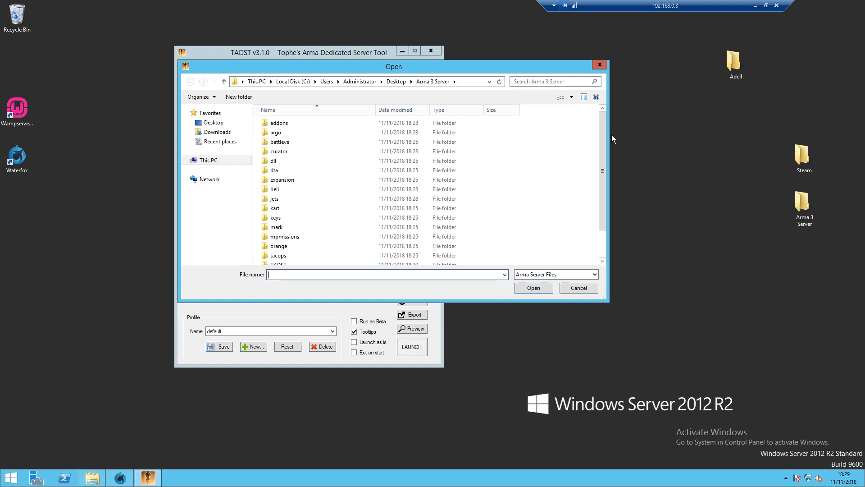
pyautogui.moveTo(602, 139); pyautogui.dragTo(599, 194)
pyautogui.click(307, 260)
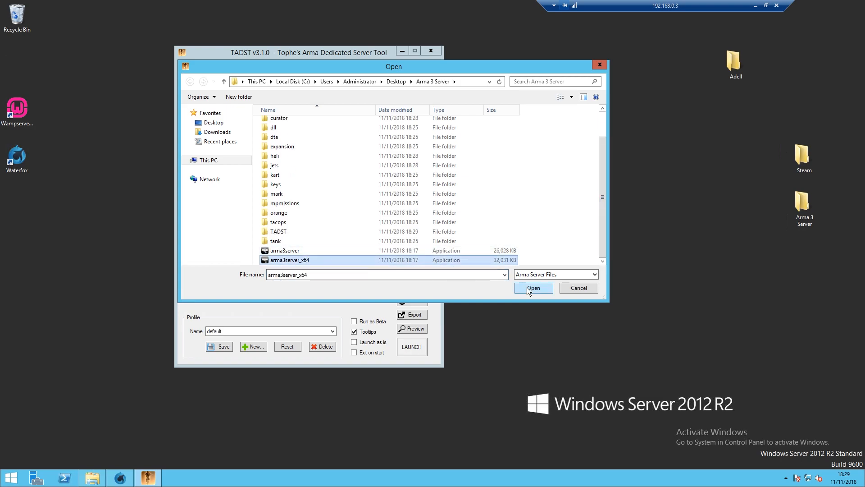
pyautogui.click(539, 288)
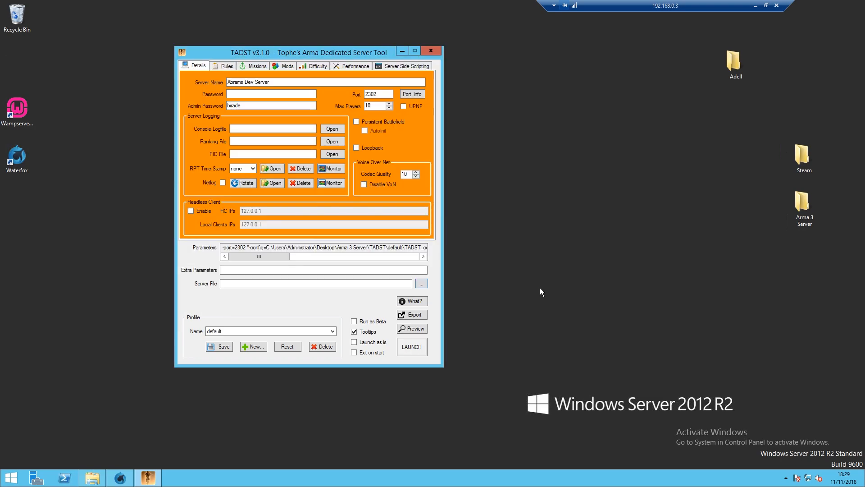
# - Set Verify Signatures to v2, enable BattlEye, and show the Missions tab
pyautogui.click(224, 66)
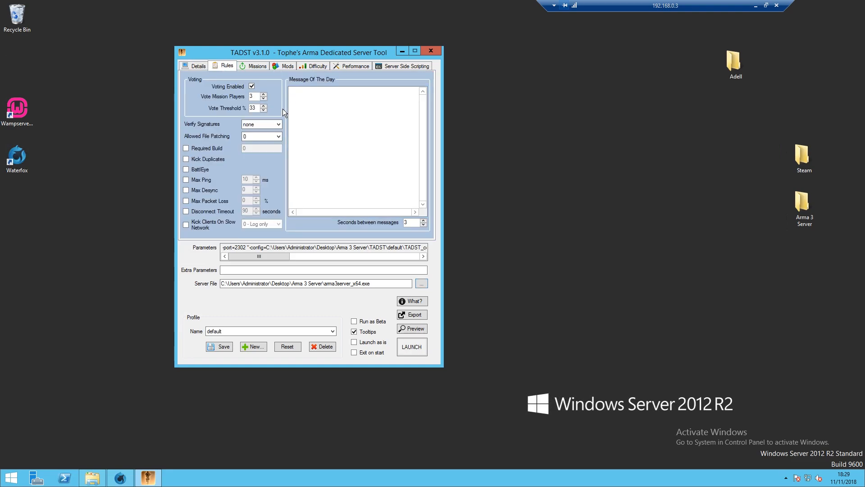
pyautogui.click(296, 101)
pyautogui.click(263, 123)
pyautogui.click(262, 142)
pyautogui.click(186, 170)
pyautogui.click(254, 66)
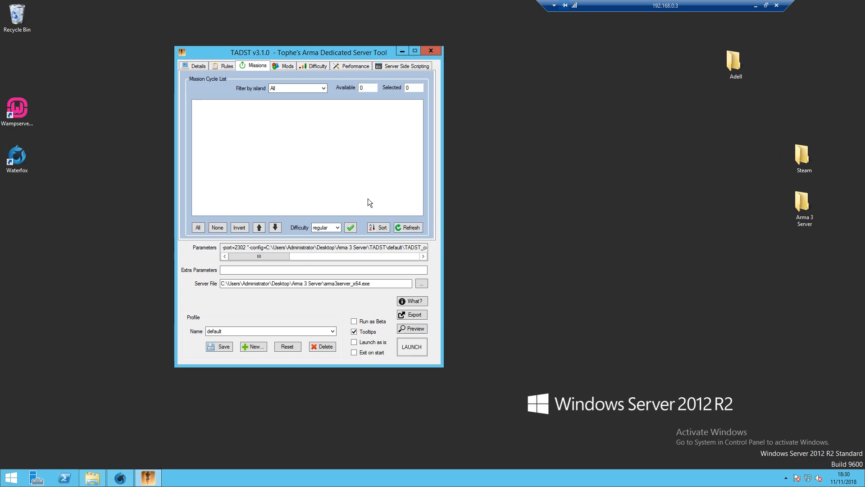
# - Search 'liberation arma 3' in a new tab and open the KP-Liberation GitHub repository
pyautogui.click(120, 478)
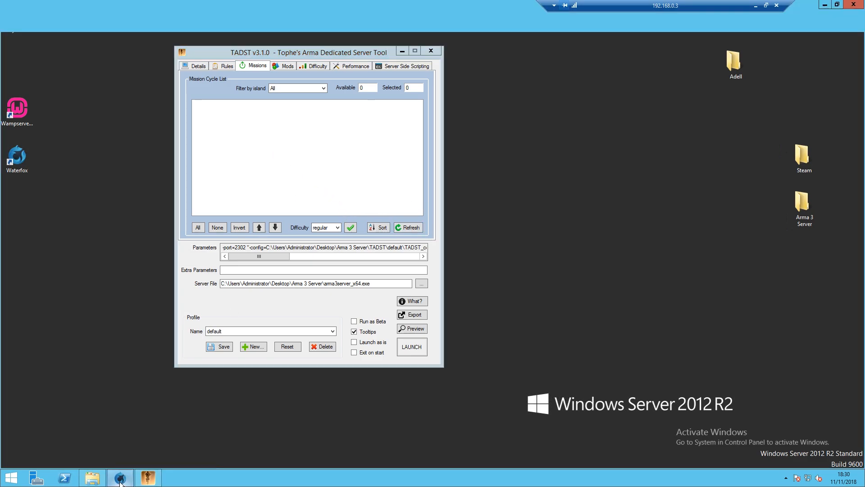
pyautogui.click(204, 8)
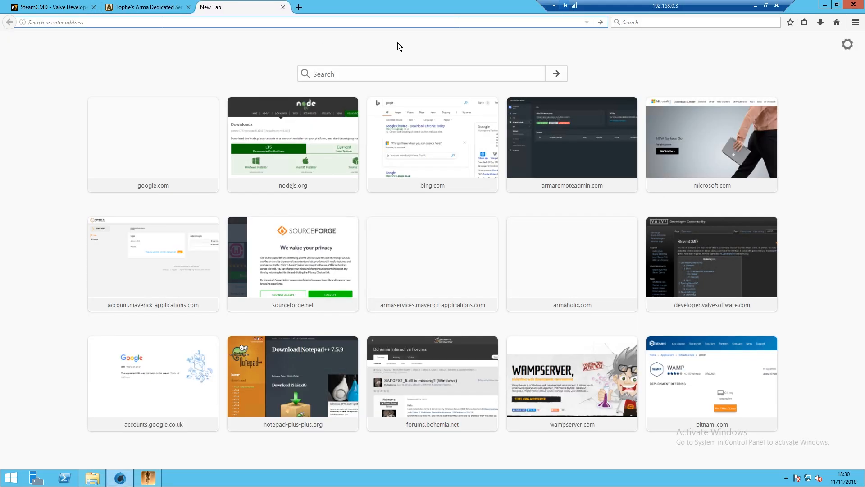
pyautogui.write('l')
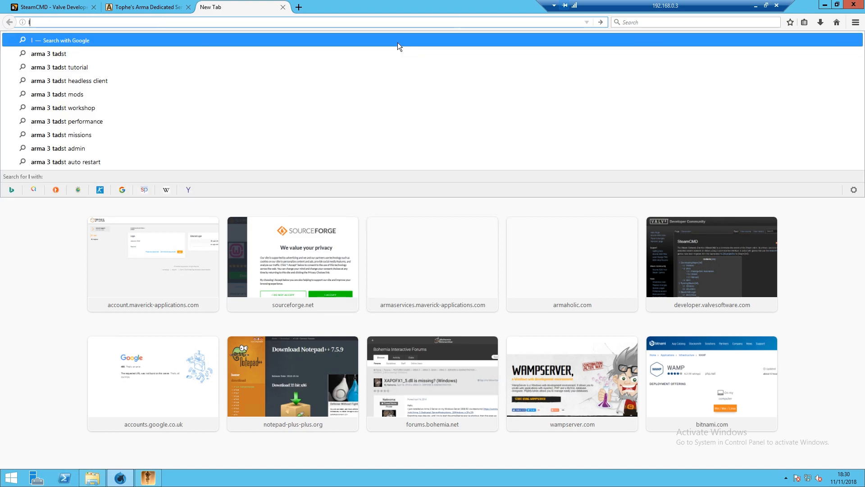
pyautogui.write('iberation arma 3')
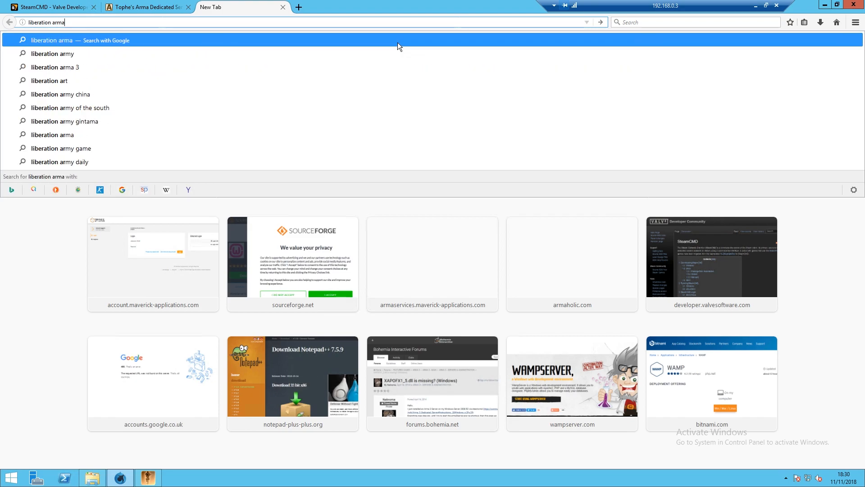
pyautogui.press('Return')
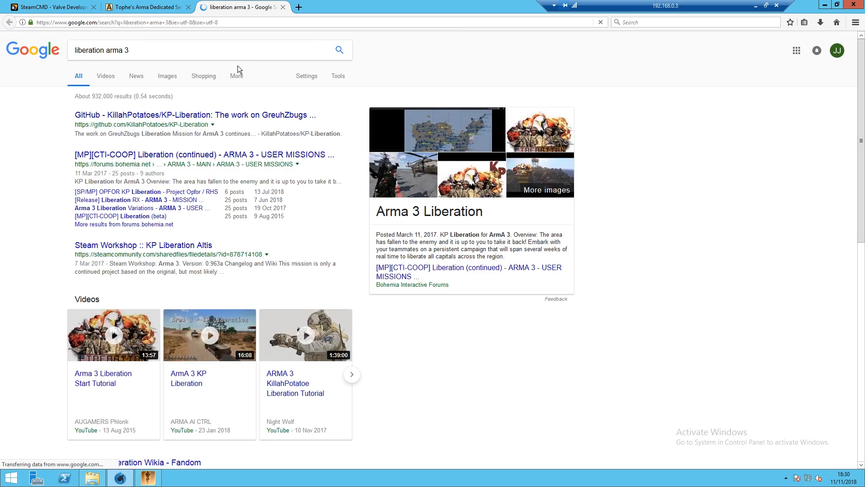
pyautogui.click(149, 116)
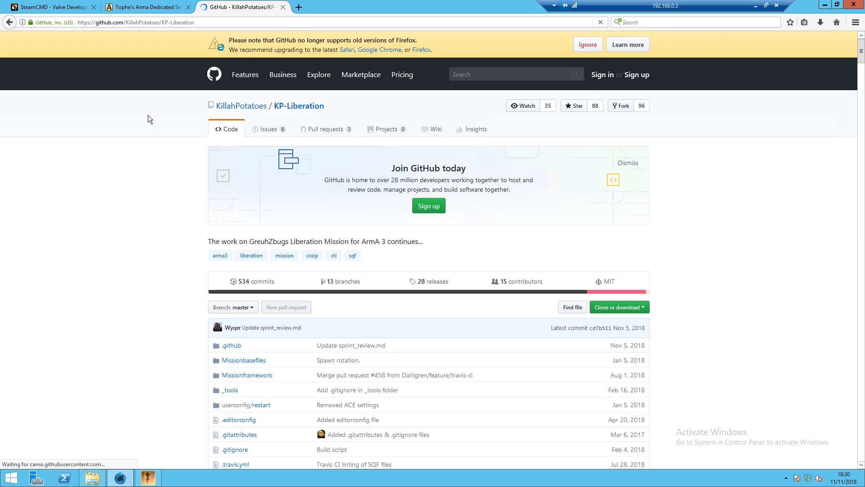
# - Download KP-Liberation-master.zip and show the downloads list
pyautogui.click(625, 311)
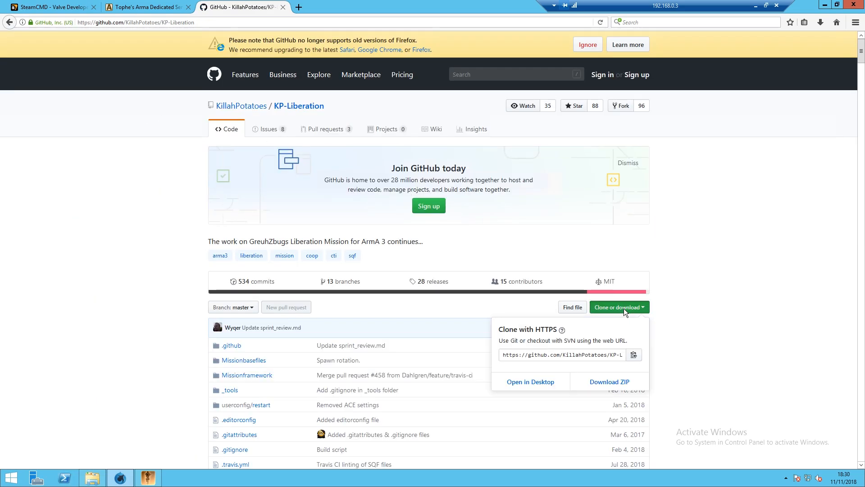
pyautogui.click(609, 382)
pyautogui.click(238, 232)
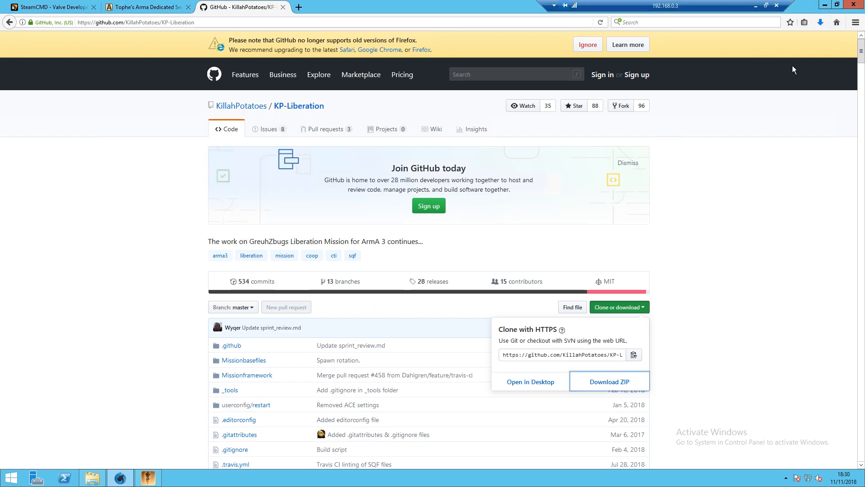
pyautogui.click(821, 23)
# - Copy the kp_liberation.Altis folder from Missionbasefiles inside KP-Liberation-master.zip
pyautogui.click(710, 50)
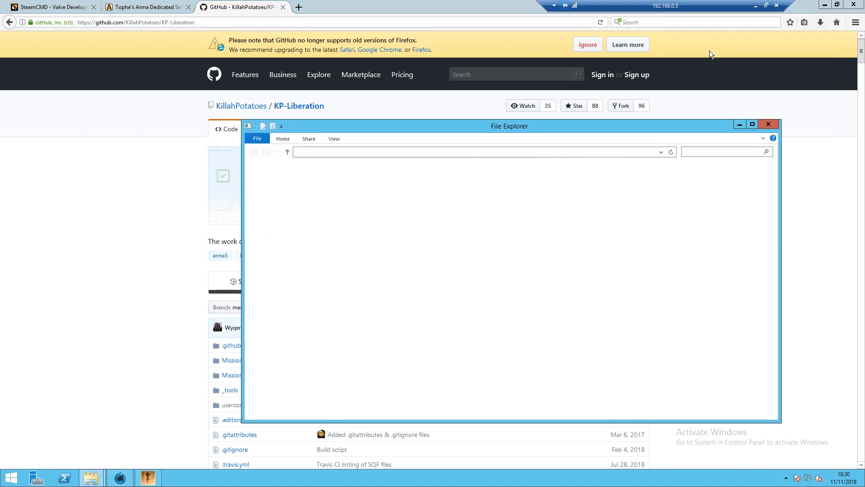
pyautogui.doubleClick(357, 179)
pyautogui.doubleClick(364, 198)
pyautogui.click(352, 181)
pyautogui.rightClick(351, 182)
pyautogui.click(373, 218)
# - Paste kp_liberation.Altis into Arma 3 Server\mpmissions and open a blank Waterfox tab
pyautogui.click(740, 125)
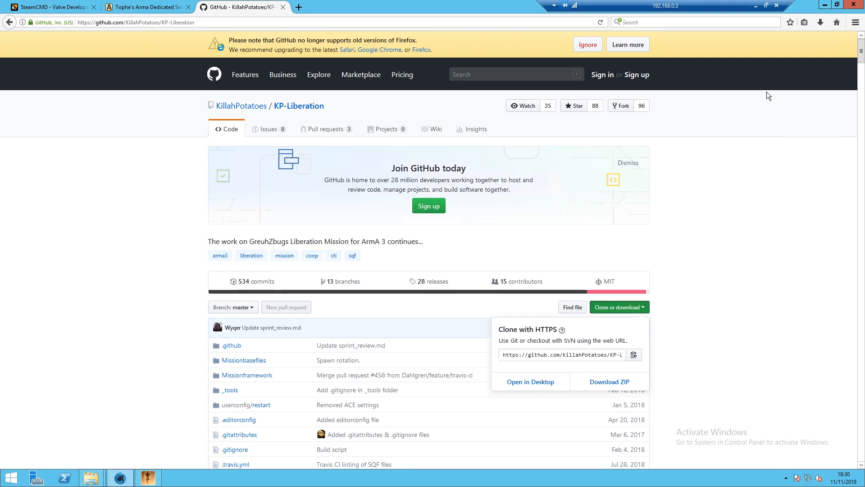
pyautogui.click(825, 5)
pyautogui.doubleClick(806, 198)
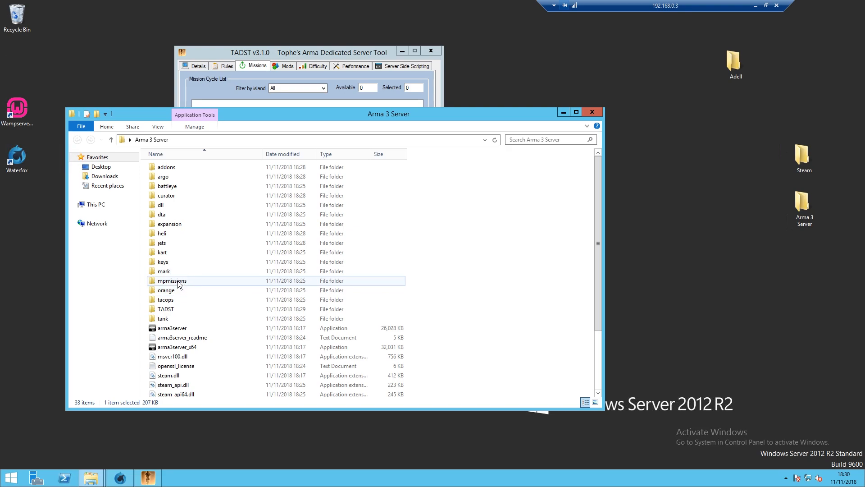
pyautogui.doubleClick(178, 281)
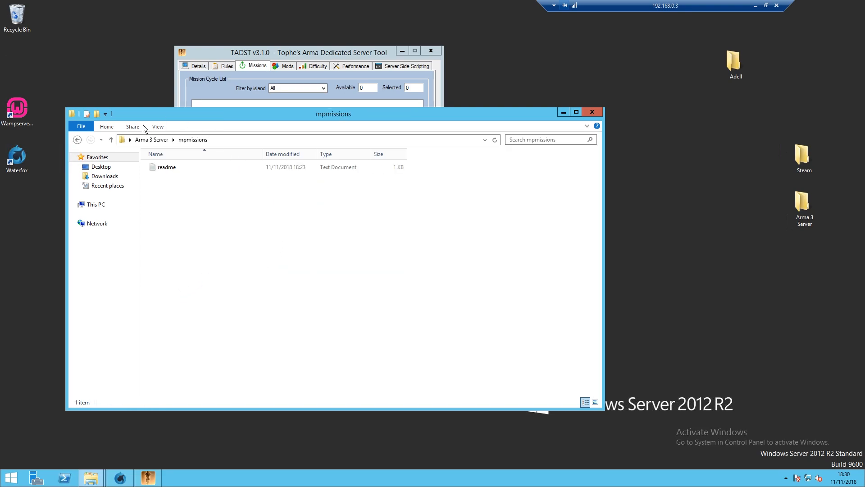
pyautogui.click(144, 141)
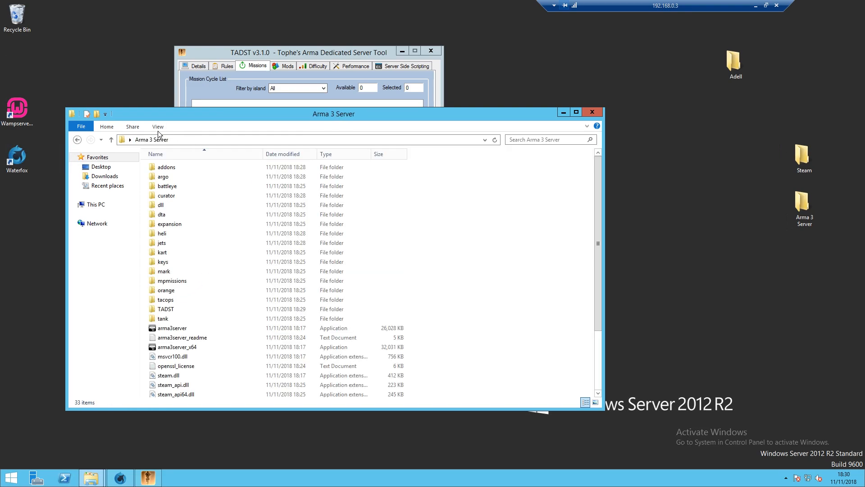
pyautogui.doubleClick(169, 285)
pyautogui.rightClick(209, 241)
pyautogui.click(218, 300)
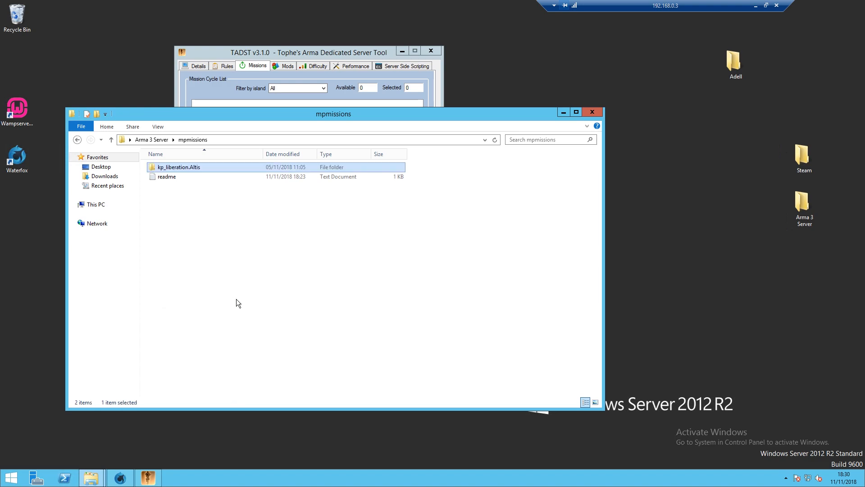
pyautogui.rightClick(196, 166)
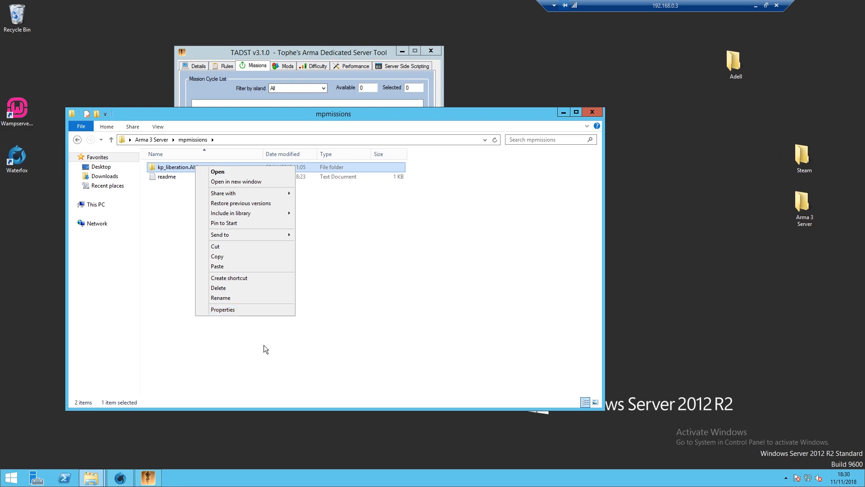
pyautogui.click(120, 477)
pyautogui.click(306, 9)
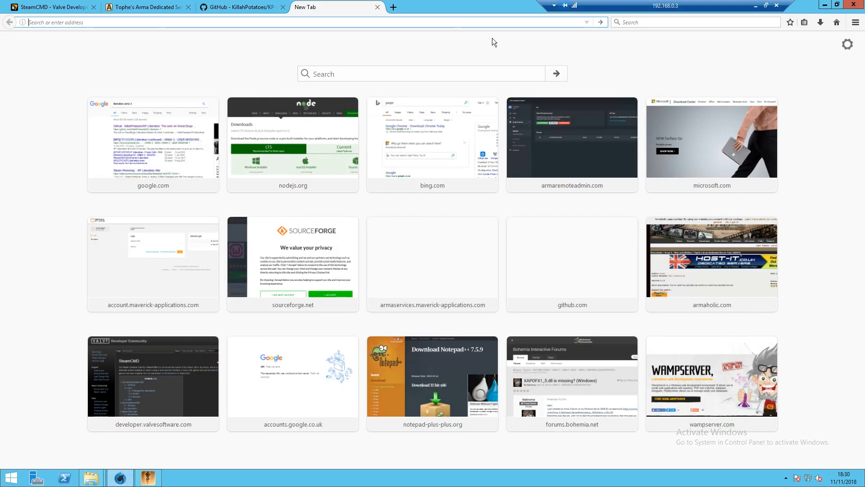
# - Search 'pbo manager' and open Armaholic's PBO Manager page
pyautogui.write('pbo manager')
pyautogui.click(492, 41)
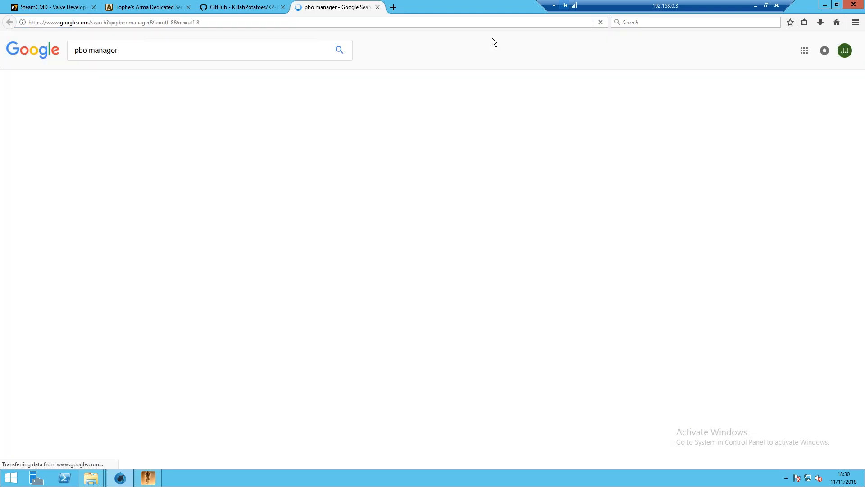
pyautogui.click(168, 113)
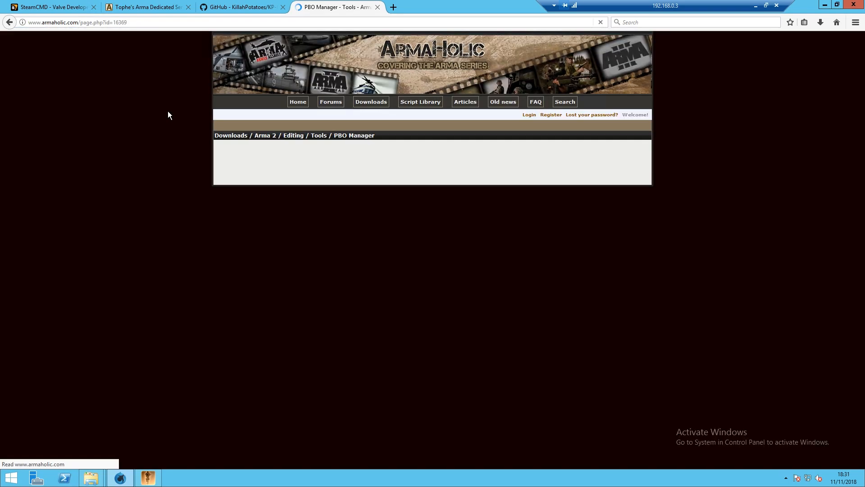
pyautogui.scroll(-3, 463, 214)
pyautogui.scroll(-12, 463, 219)
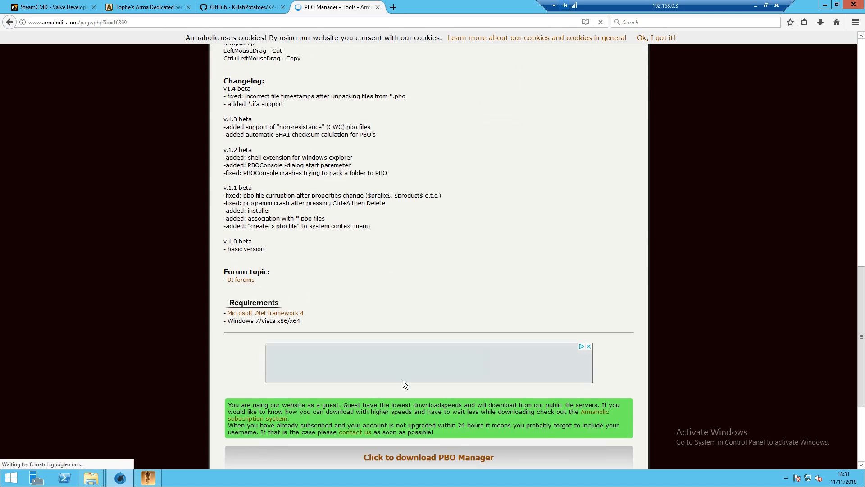
pyautogui.scroll(-2, 405, 379)
# - Save pbo_manager_v14.7z and show it in the Downloads folder
pyautogui.click(428, 355)
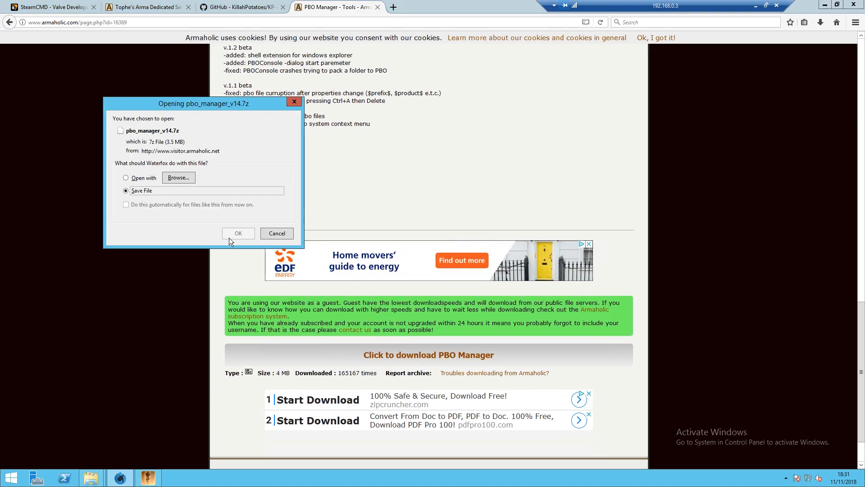
pyautogui.click(239, 233)
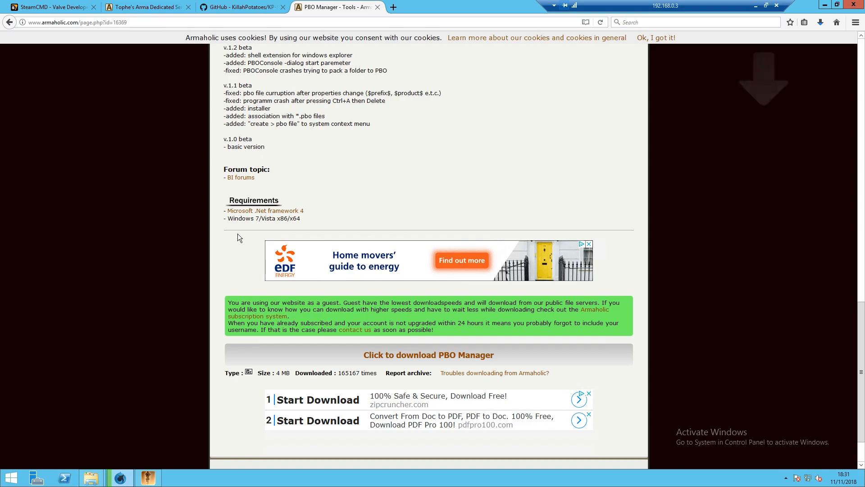
pyautogui.click(821, 23)
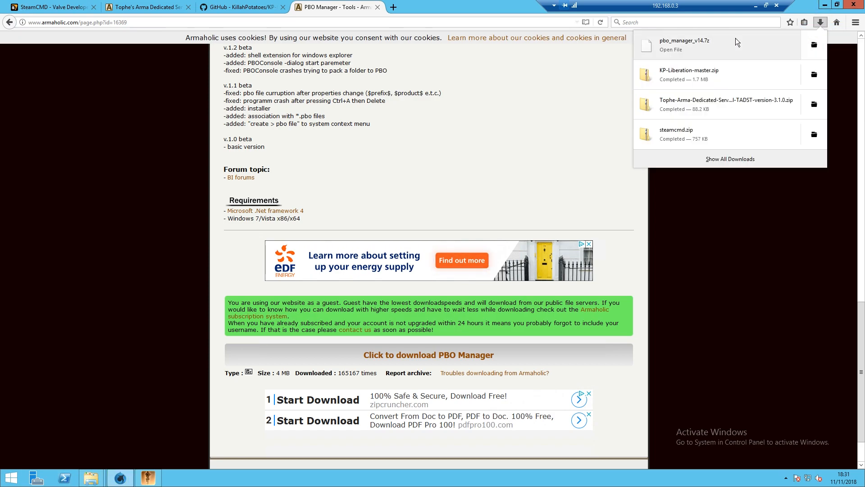
pyautogui.click(815, 44)
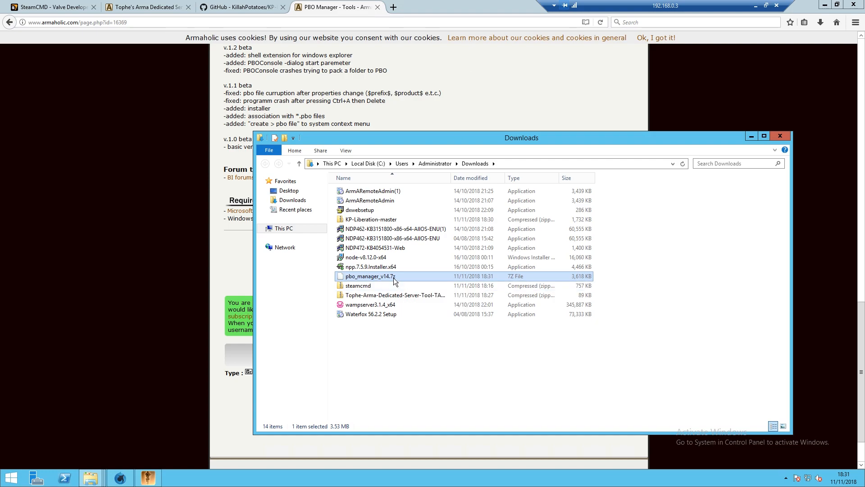
pyautogui.doubleClick(418, 276)
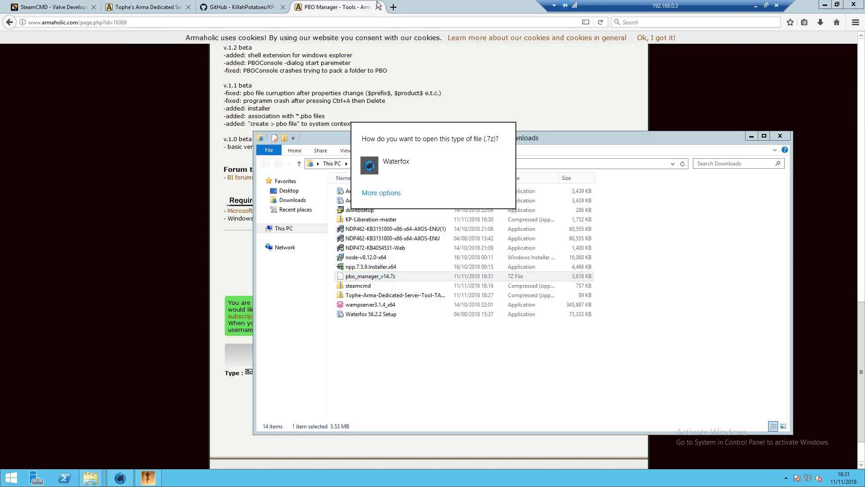
pyautogui.click(397, 7)
pyautogui.click(397, 7)
# - Search '7zip' and save the 64-bit 7-Zip installer from 7-zip.org
pyautogui.hotkey('ctrl', 't')
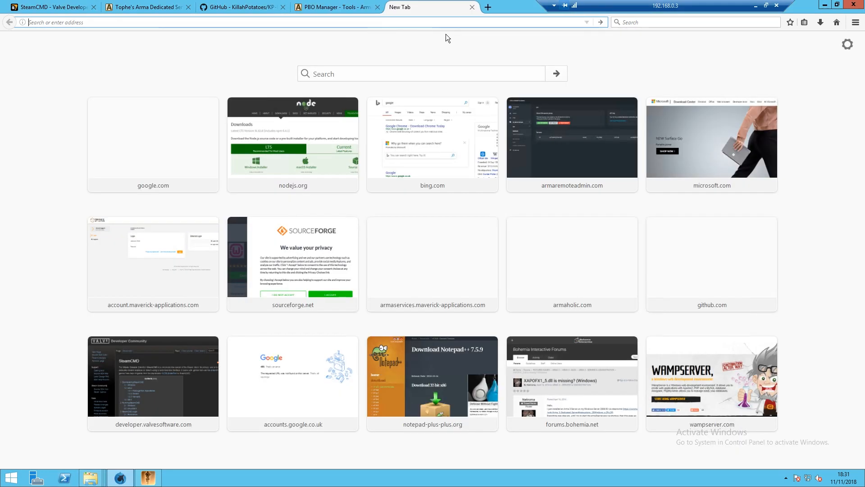
pyautogui.write('7zip')
pyautogui.press('Return')
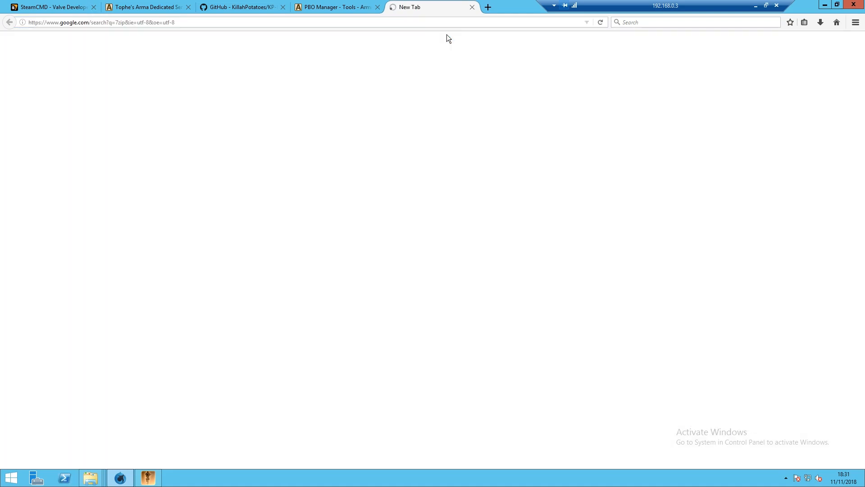
pyautogui.click(110, 117)
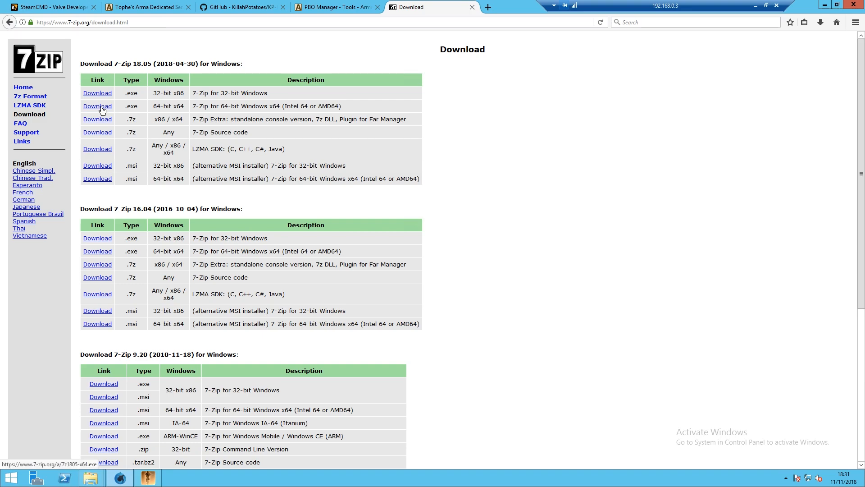
pyautogui.click(101, 107)
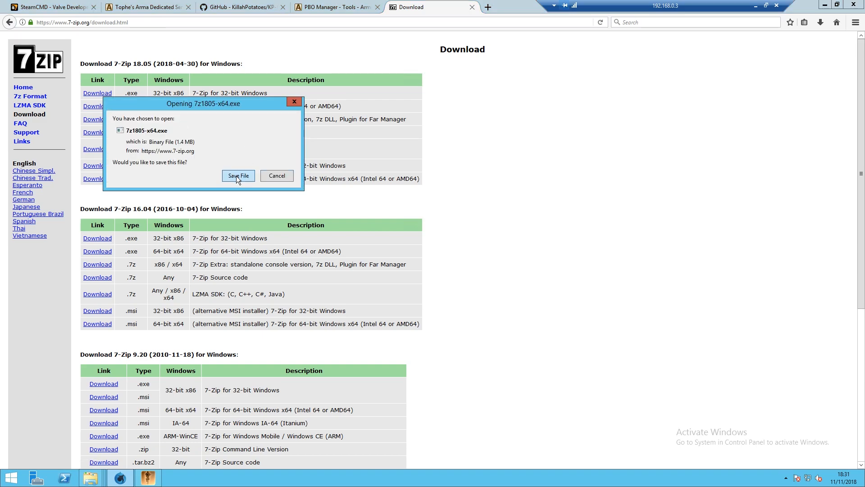
pyautogui.click(237, 175)
# - Run the downloaded 7-Zip installer and install it into Program Files
pyautogui.click(820, 23)
pyautogui.click(728, 50)
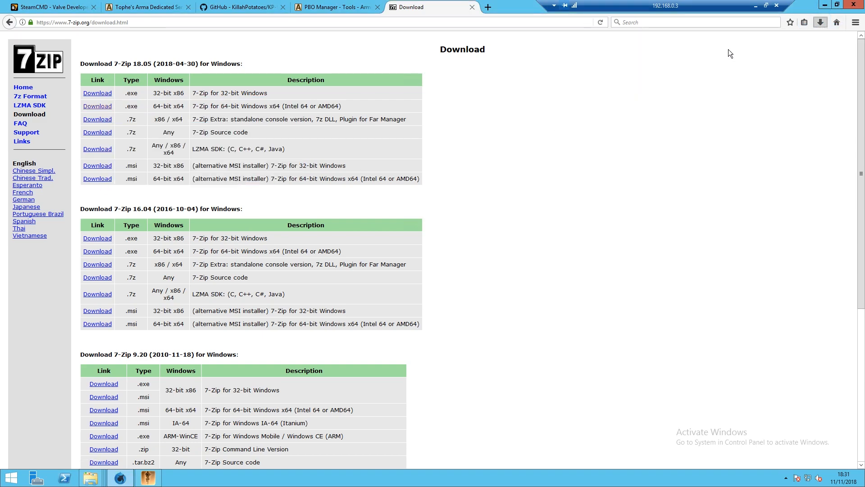
pyautogui.click(508, 248)
pyautogui.click(425, 268)
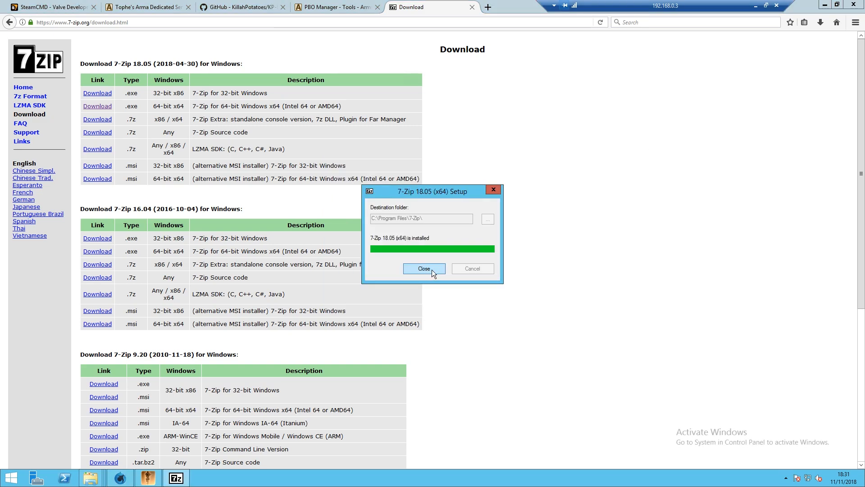
# - Close 7-Zip Setup, locate pbo_manager_v14.7z and choose to open it with another program
pyautogui.click(432, 269)
pyautogui.click(821, 22)
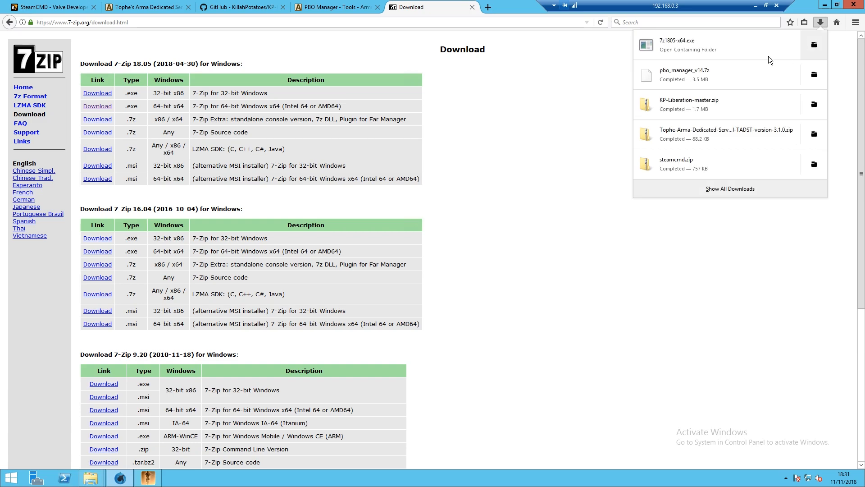
pyautogui.click(814, 75)
pyautogui.rightClick(363, 289)
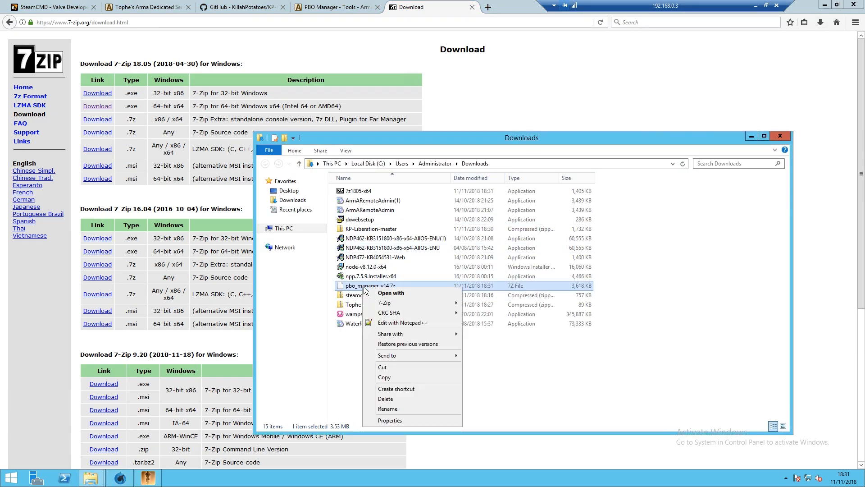
pyautogui.click(421, 295)
pyautogui.click(379, 192)
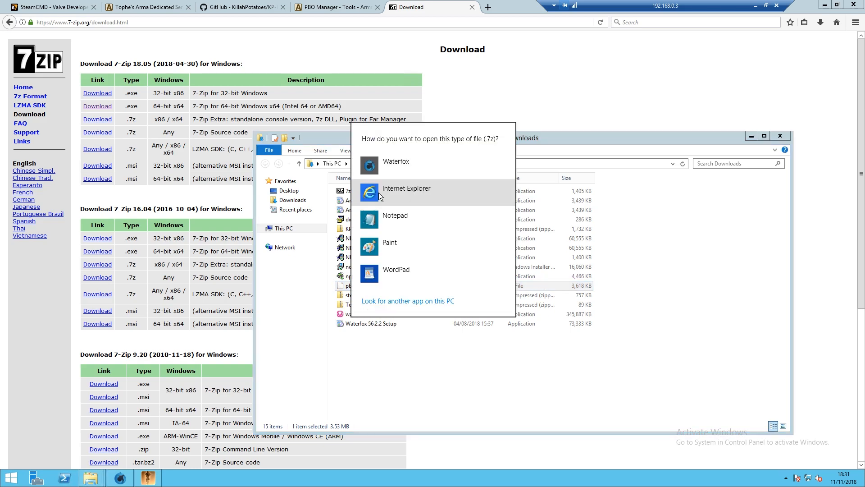
# - Open the archive with C:\Program Files\7-Zip\7zFM and widen the Name column
pyautogui.click(397, 299)
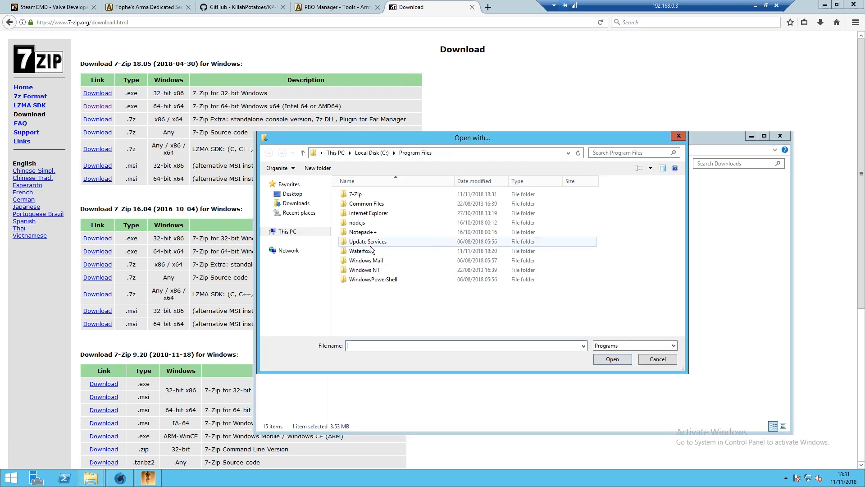
pyautogui.click(371, 153)
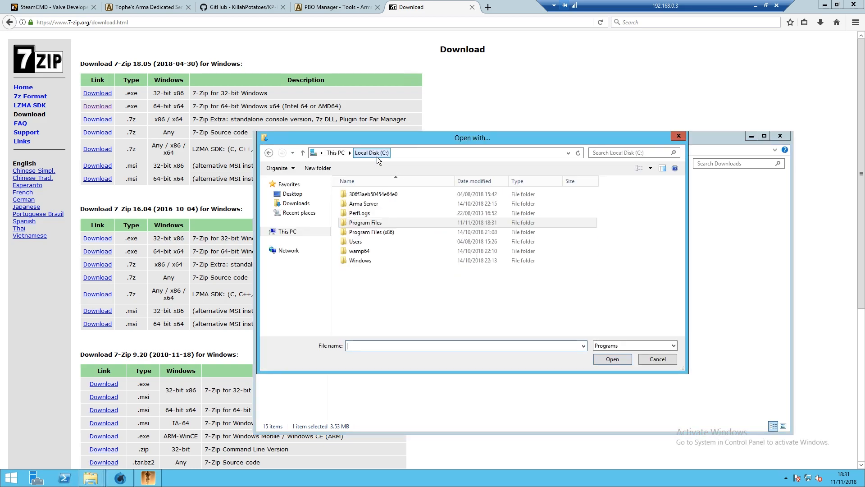
pyautogui.doubleClick(367, 222)
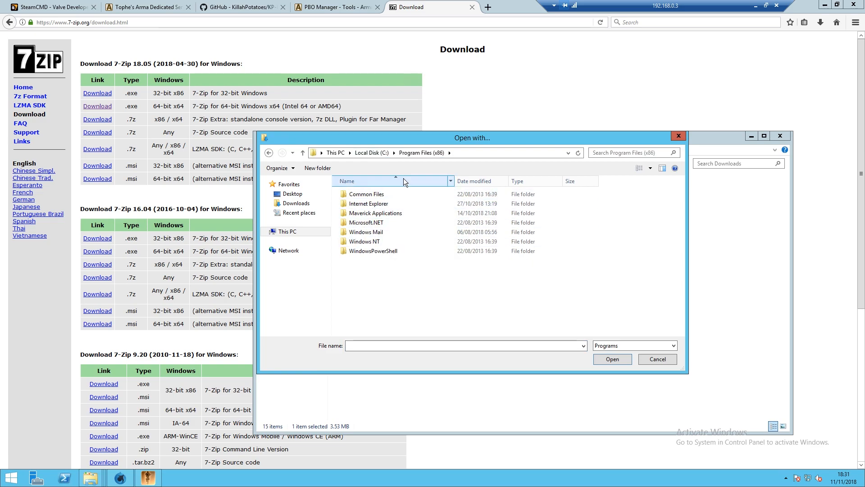
pyautogui.click(370, 153)
pyautogui.doubleClick(363, 222)
pyautogui.doubleClick(356, 194)
pyautogui.click(370, 215)
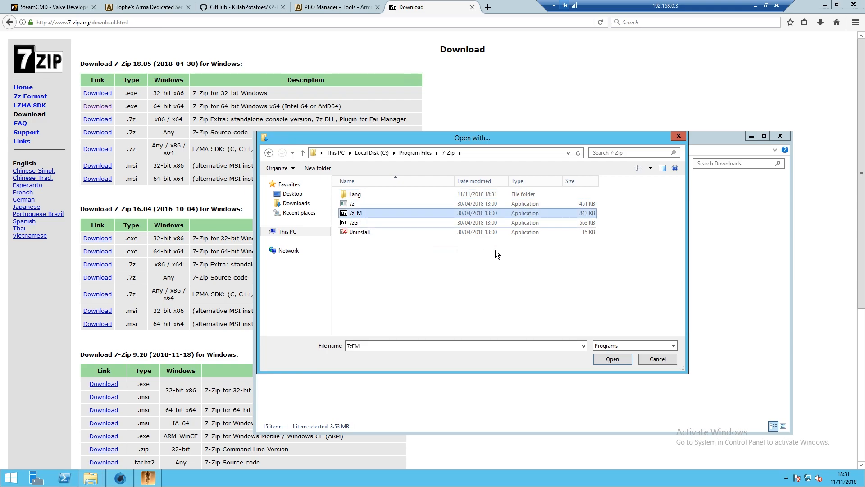
pyautogui.click(611, 359)
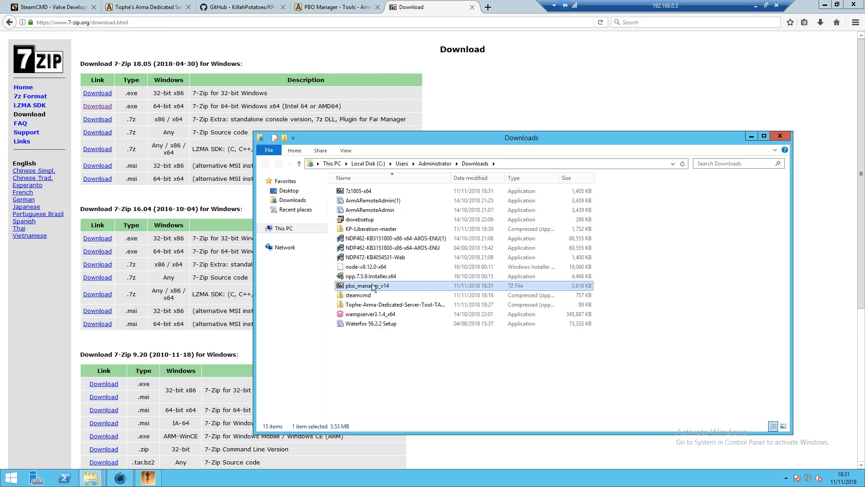
pyautogui.moveTo(147, 132); pyautogui.dragTo(180, 133)
# - Run the installer from pbom_inst_1.4_beta(x64).rar and install PBO Manager with default settings
pyautogui.doubleClick(135, 142)
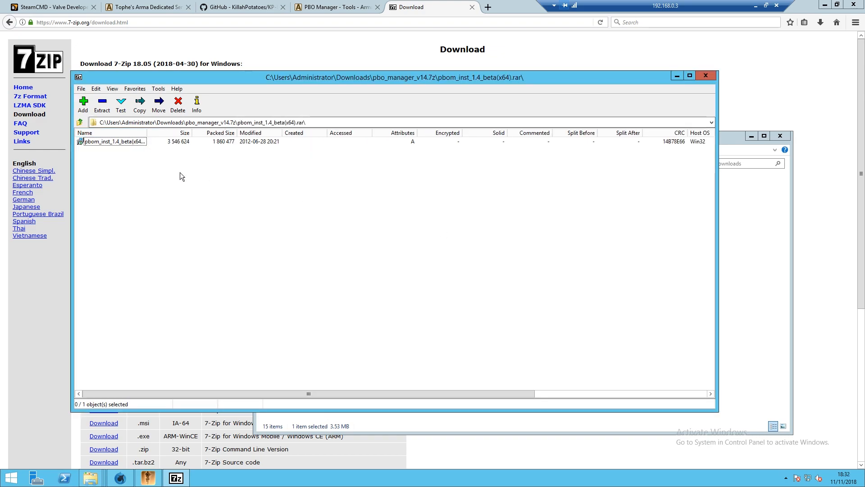
pyautogui.doubleClick(125, 141)
pyautogui.click(468, 256)
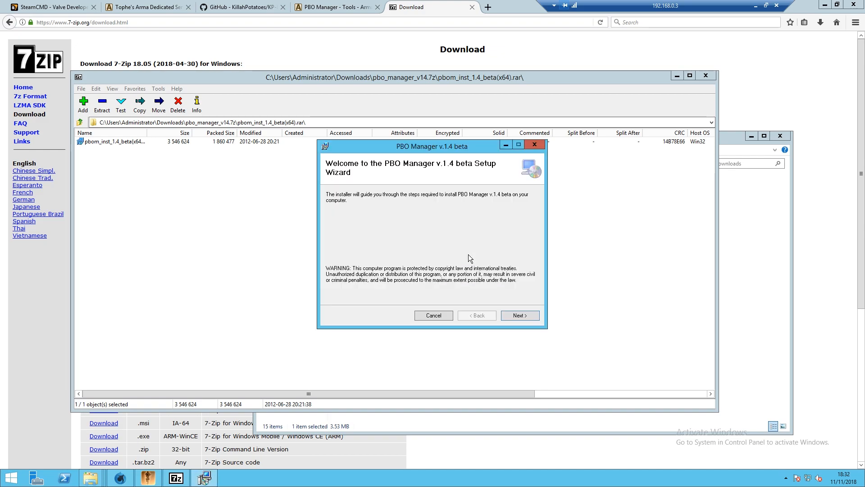
pyautogui.click(518, 315)
pyautogui.click(519, 316)
pyautogui.click(520, 315)
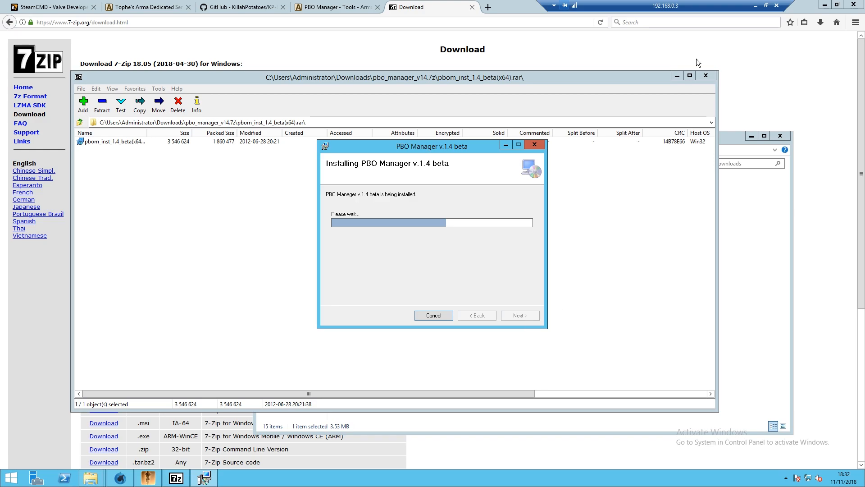
pyautogui.click(520, 315)
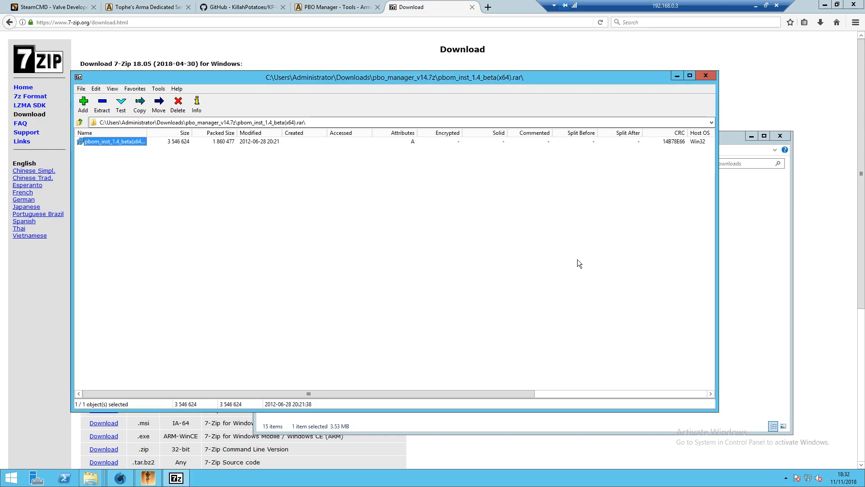
# - Close 7-Zip File Manager, the Downloads window and Waterfox
pyautogui.click(705, 76)
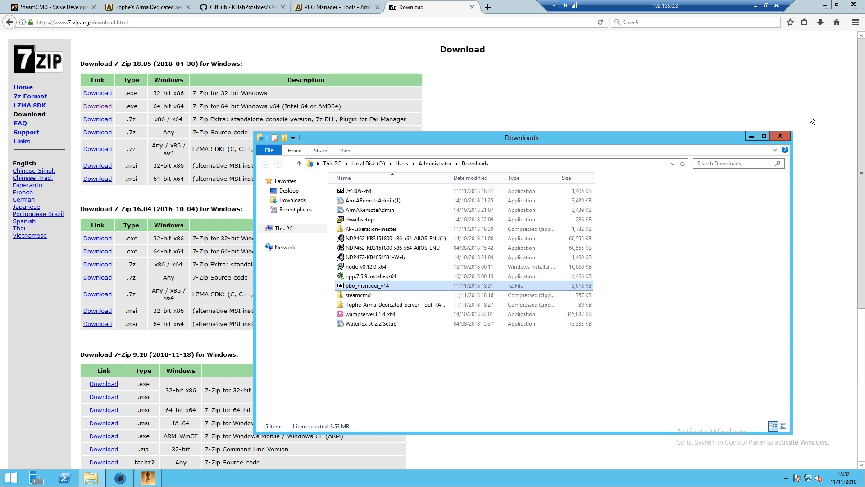
pyautogui.click(780, 134)
pyautogui.click(853, 4)
# - Confirm closing all Waterfox tabs and use PBO Manager to pack kp_liberation.Altis into kp_liberation.Altis.pbo
pyautogui.click(415, 255)
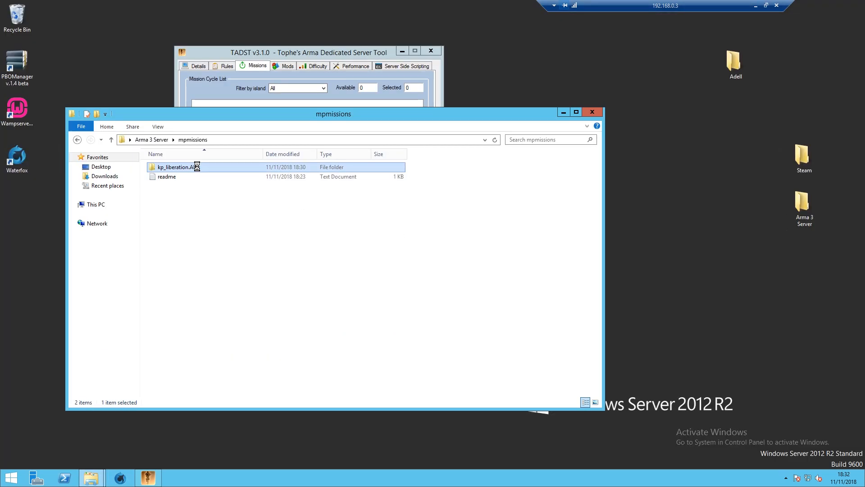
pyautogui.rightClick(196, 166)
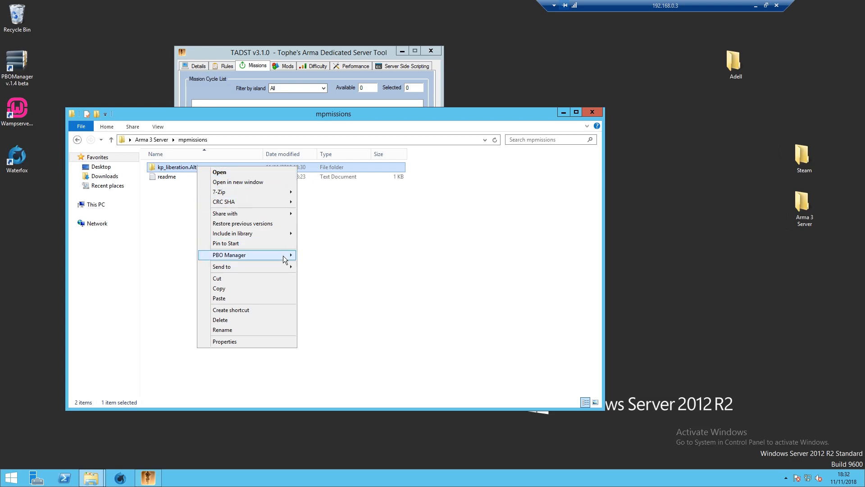
pyautogui.moveTo(285, 256)
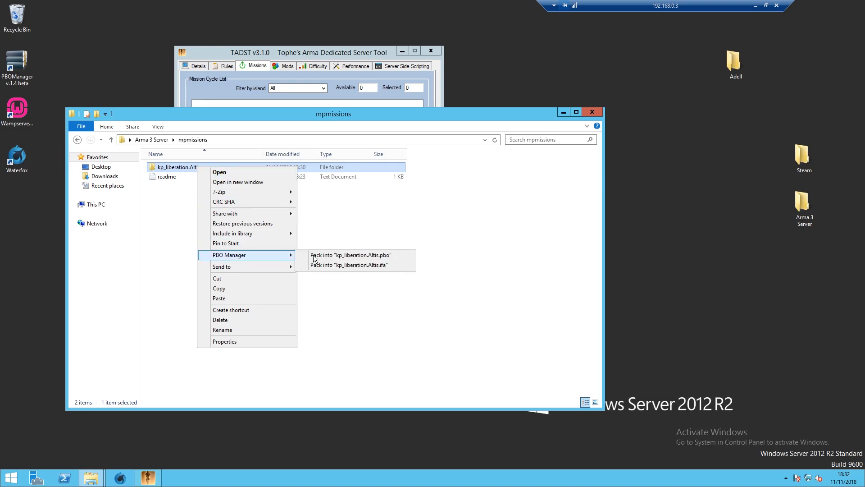
pyautogui.click(402, 256)
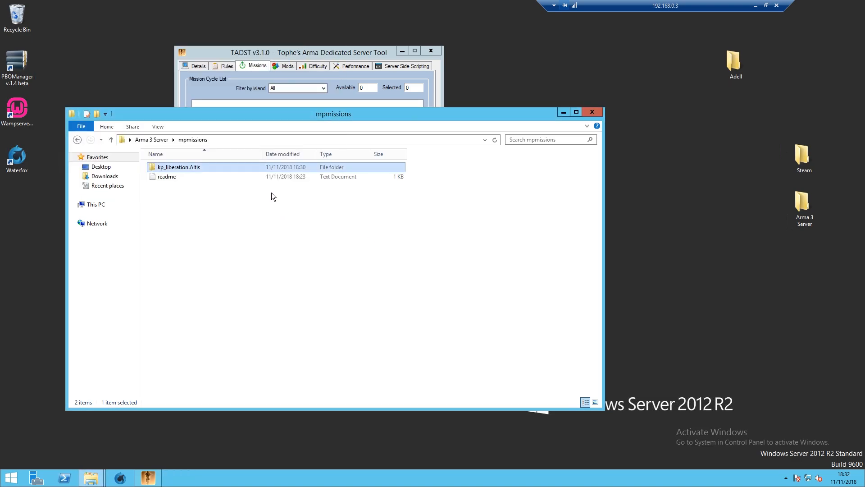
# - Refresh the Missions list, tick kp_liberation.Altis.pbo and set its difficulty to custom
pyautogui.click(325, 53)
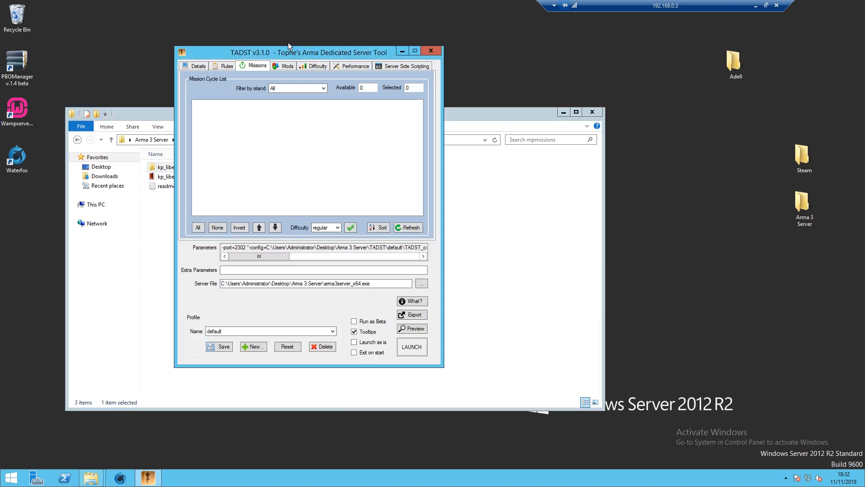
pyautogui.click(404, 227)
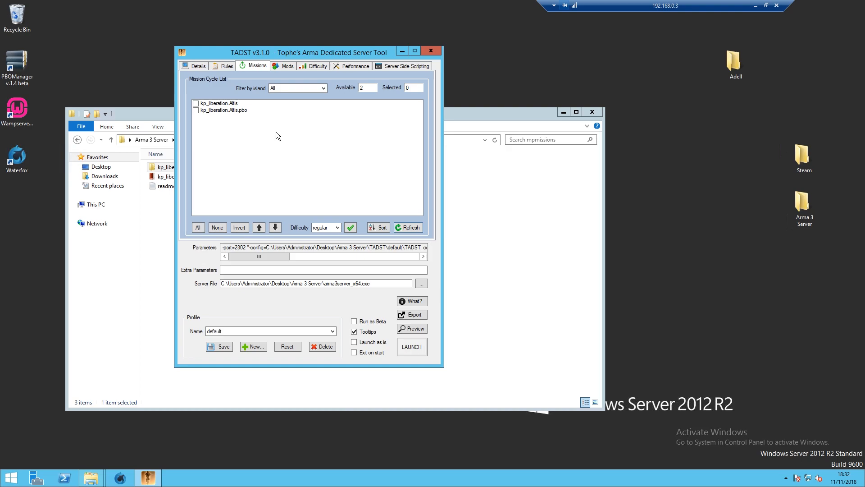
pyautogui.click(197, 112)
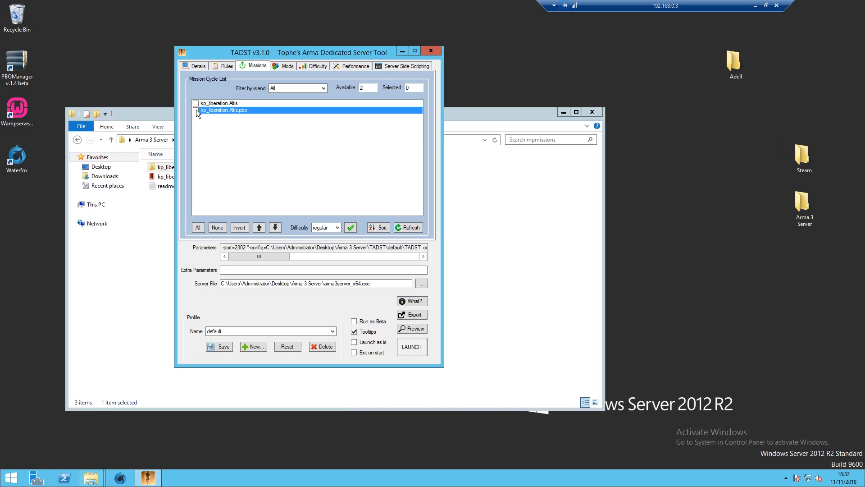
pyautogui.click(279, 65)
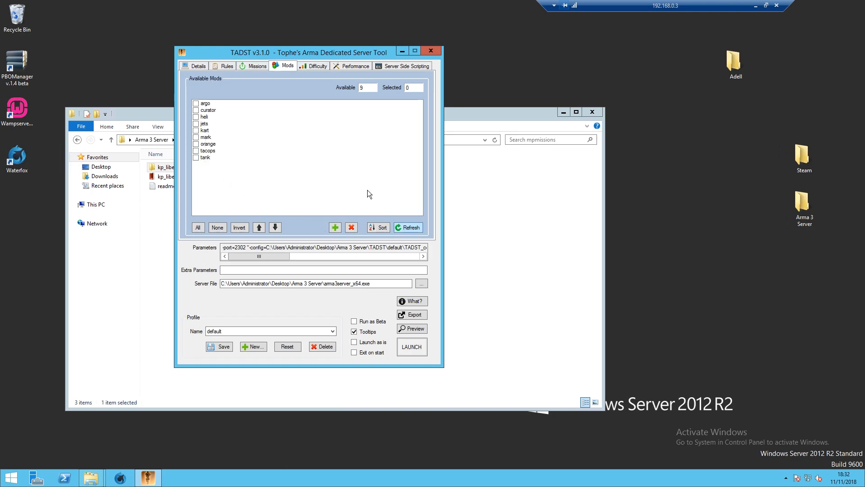
pyautogui.click(314, 66)
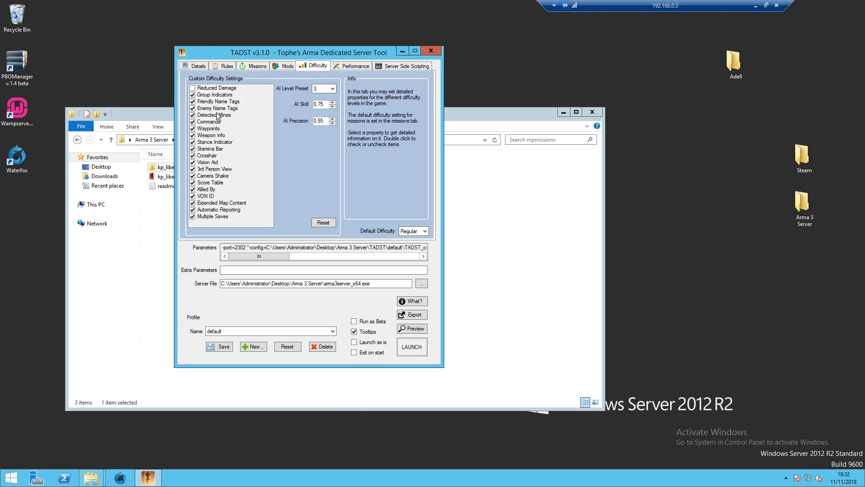
pyautogui.click(264, 67)
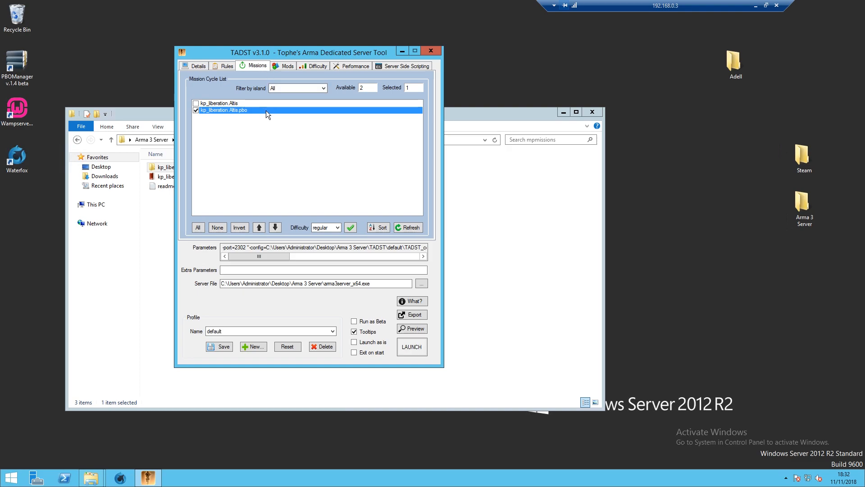
pyautogui.click(323, 228)
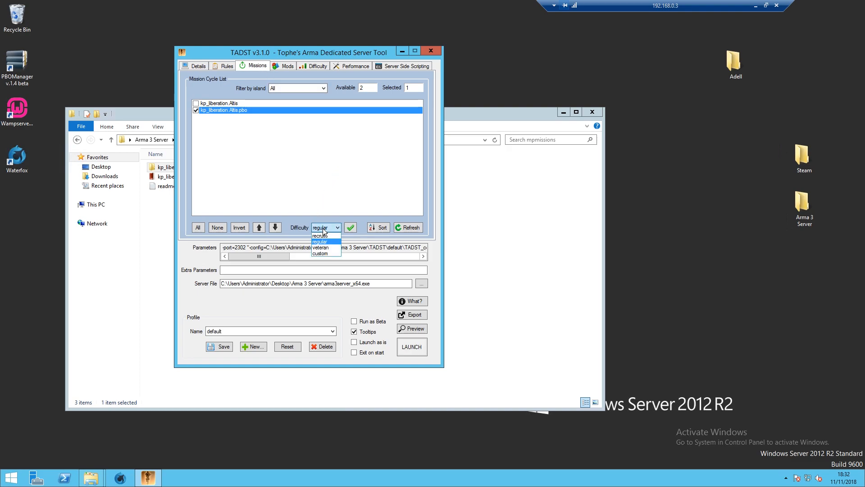
pyautogui.click(323, 253)
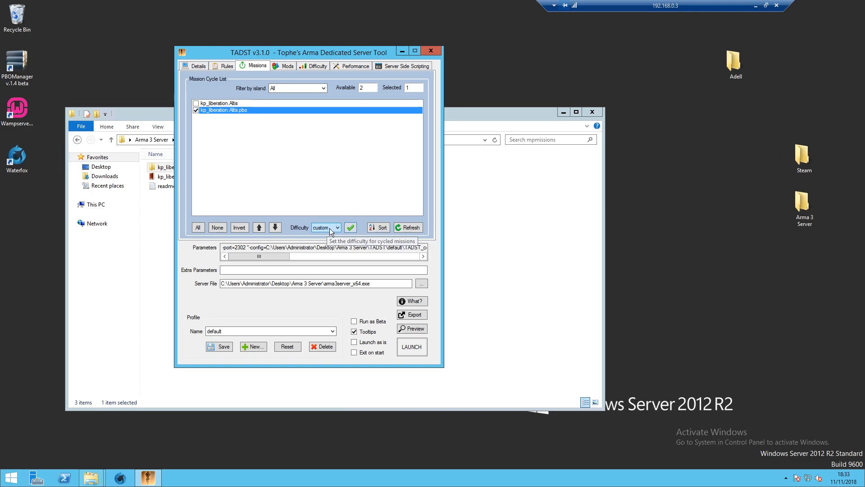
# - Review the Difficulty, Performance and Scripting tabs in TADST
pyautogui.click(313, 66)
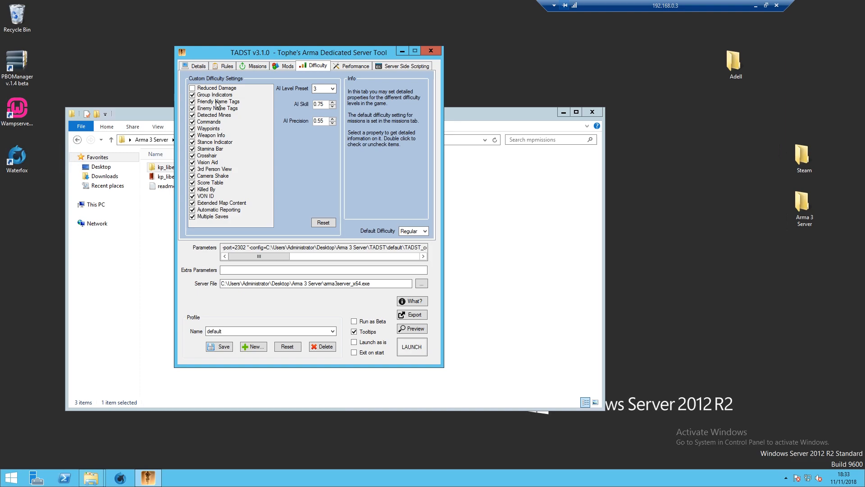
pyautogui.click(353, 66)
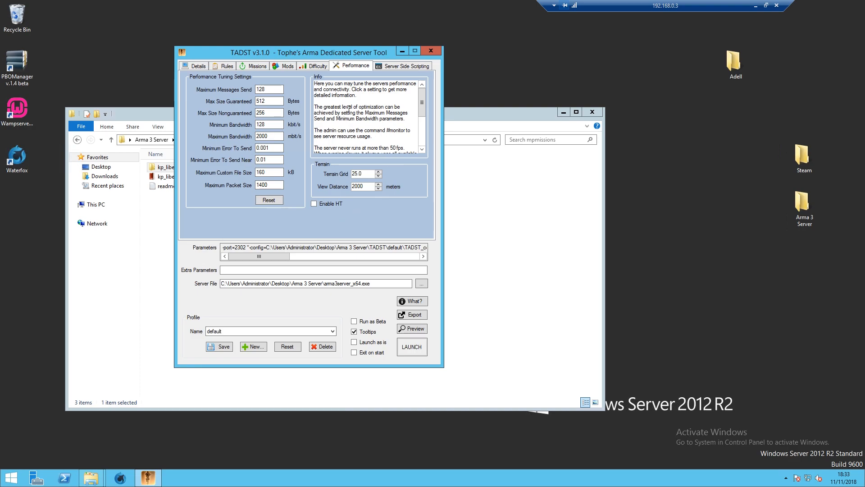
pyautogui.click(395, 66)
pyautogui.click(343, 64)
pyautogui.click(401, 67)
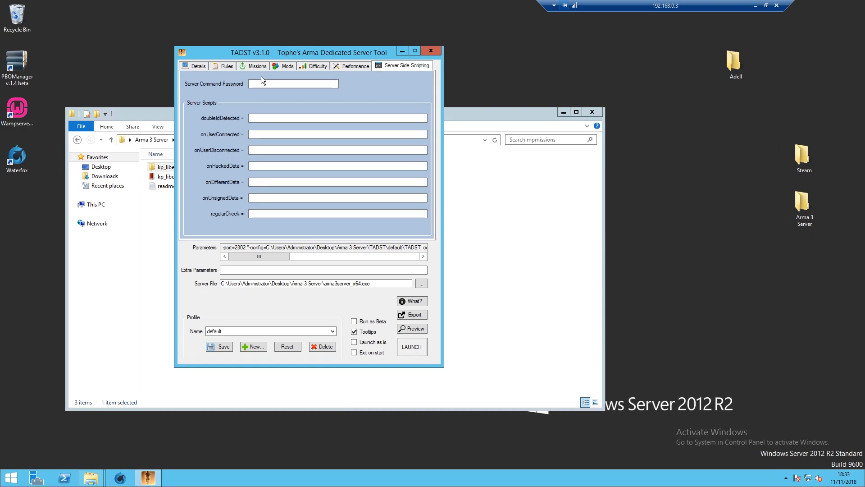
# - Tick Persistent Battlefield and AutoInit on the Details tab, then LAUNCH the server
pyautogui.click(198, 68)
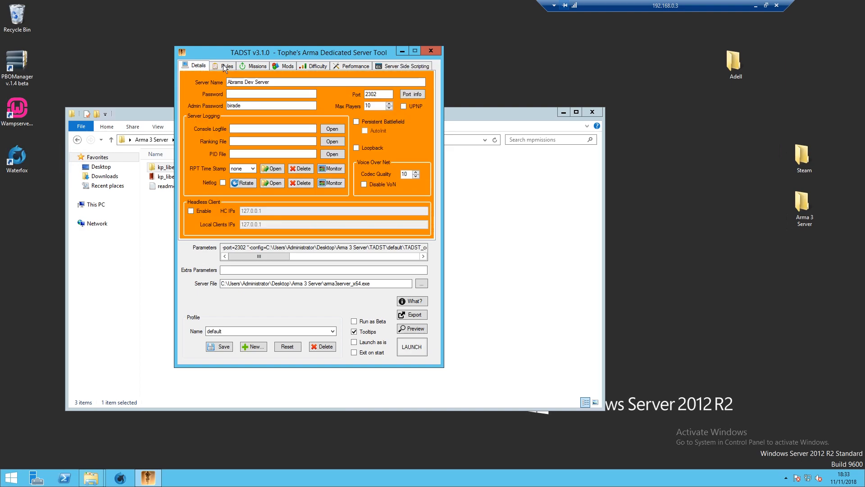
pyautogui.click(356, 121)
pyautogui.click(365, 131)
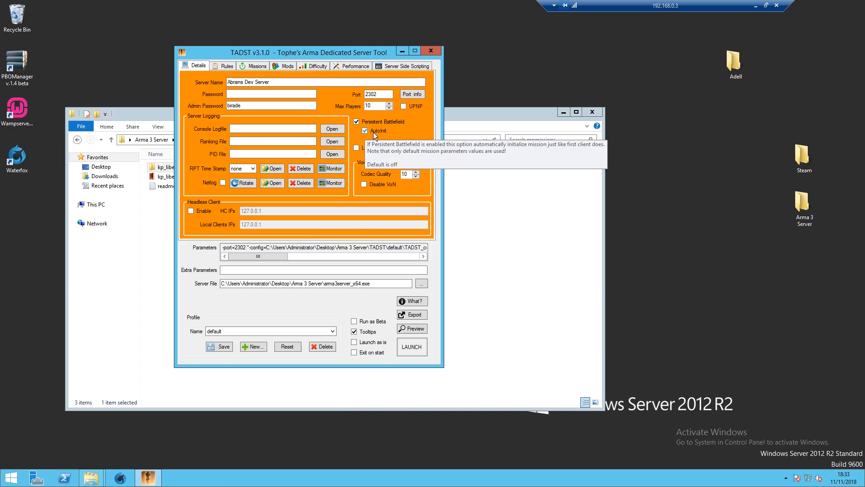
pyautogui.click(411, 349)
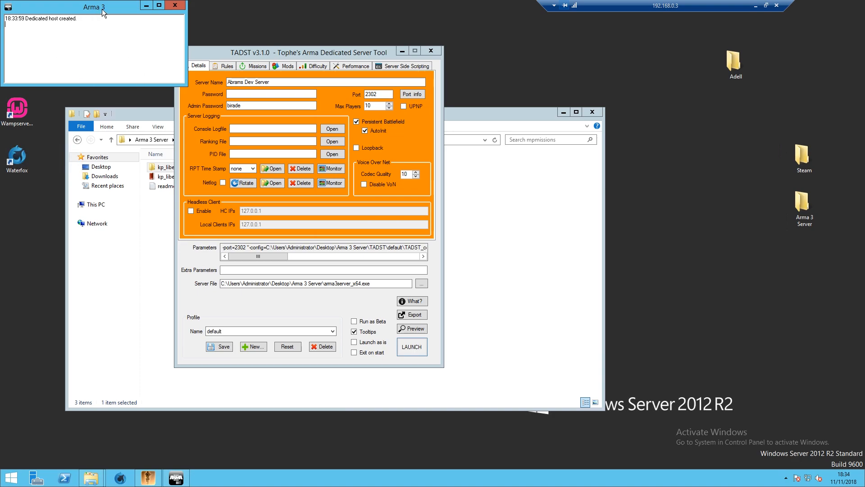
# - Highlight the host-created, port and mission-read log lines, then close the server console
pyautogui.moveTo(77, 18); pyautogui.dragTo(23, 17)
pyautogui.click(76, 23)
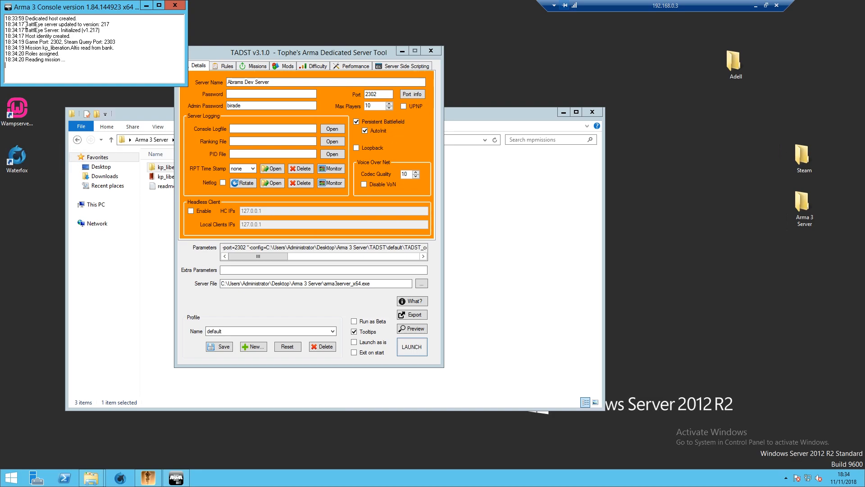
pyautogui.moveTo(12, 42); pyautogui.dragTo(116, 41)
pyautogui.click(120, 42)
pyautogui.moveTo(21, 47); pyautogui.dragTo(119, 47)
pyautogui.click(70, 59)
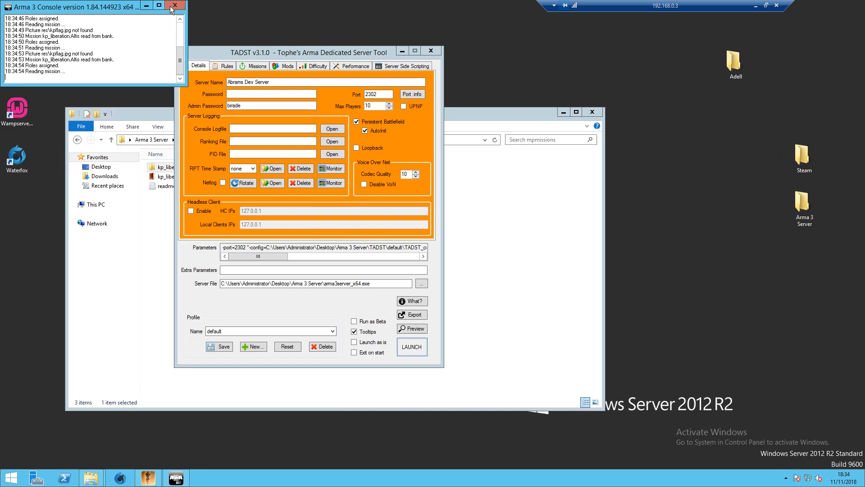
pyautogui.click(174, 5)
# - Open the kp_liberation.Altis mission folder and inspect its mission.sqm file
pyautogui.click(476, 115)
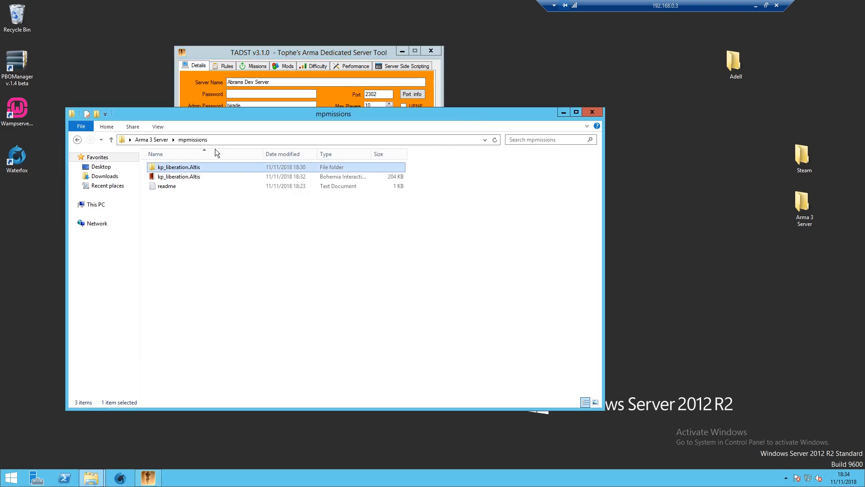
pyautogui.doubleClick(196, 168)
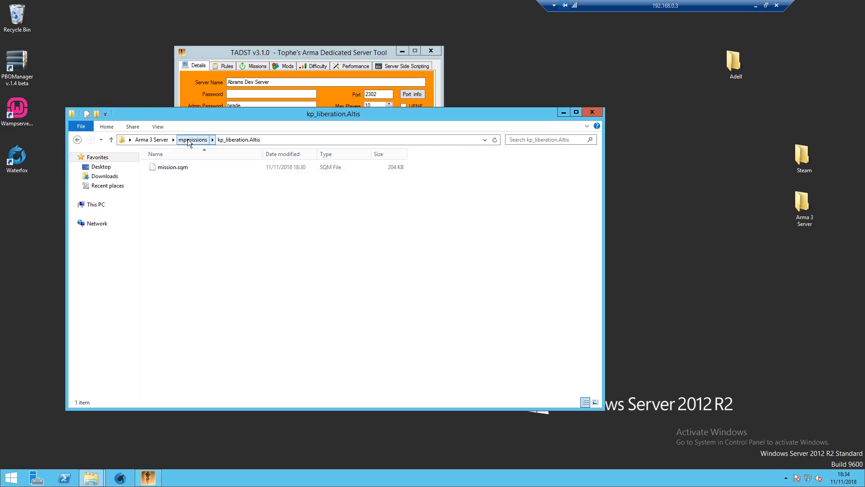
pyautogui.click(189, 139)
pyautogui.doubleClick(190, 167)
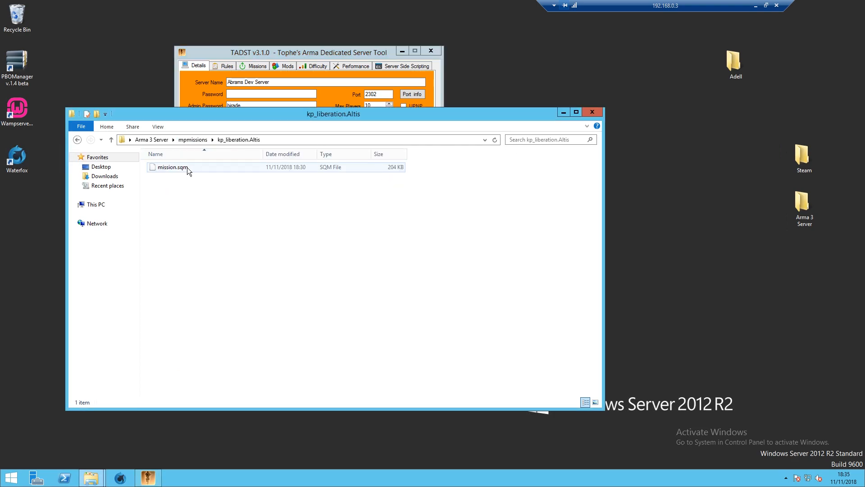
pyautogui.click(185, 167)
pyautogui.rightClick(182, 167)
pyautogui.click(171, 194)
pyautogui.click(201, 174)
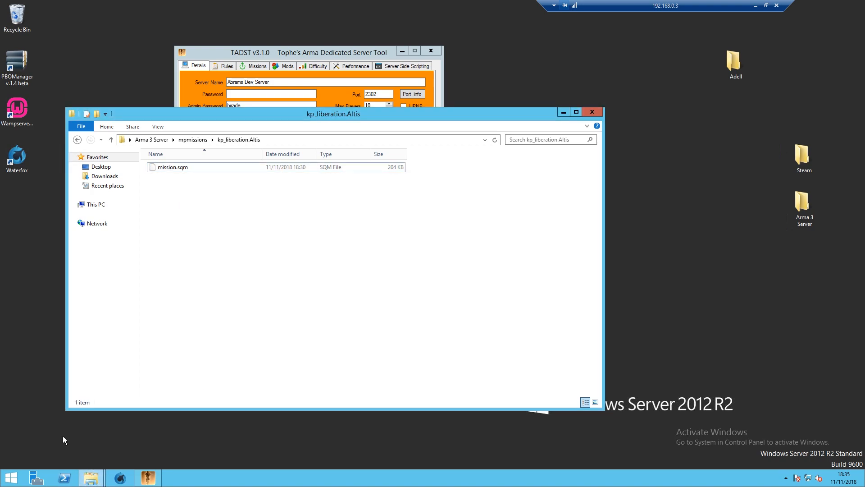
# - Copy all Missionframework files from KP-Liberation-master into the kp_liberation.Altis folder
pyautogui.click(157, 433)
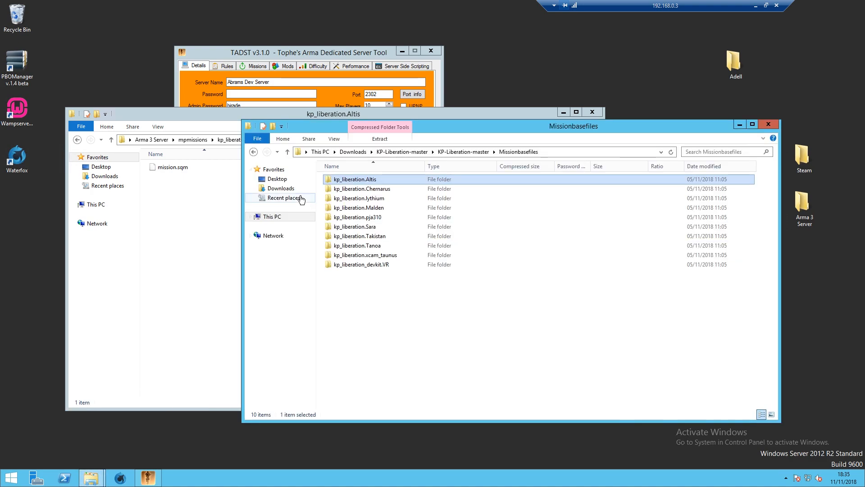
pyautogui.click(464, 151)
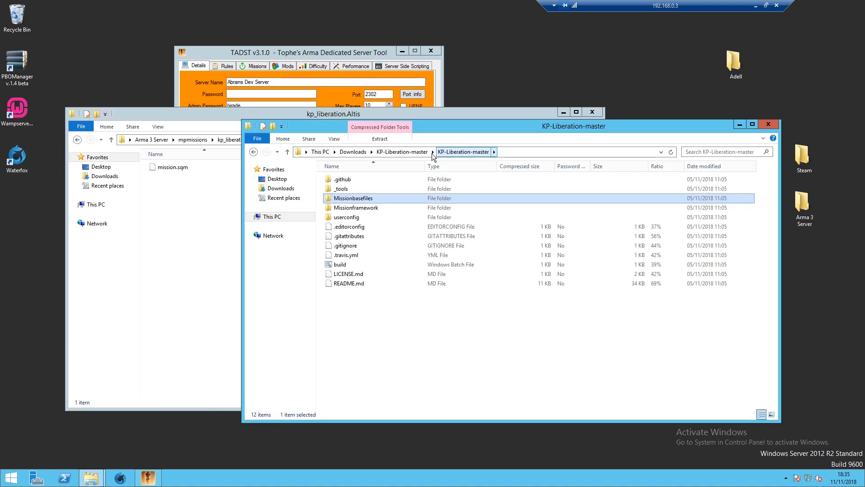
pyautogui.click(368, 209)
pyautogui.doubleClick(368, 208)
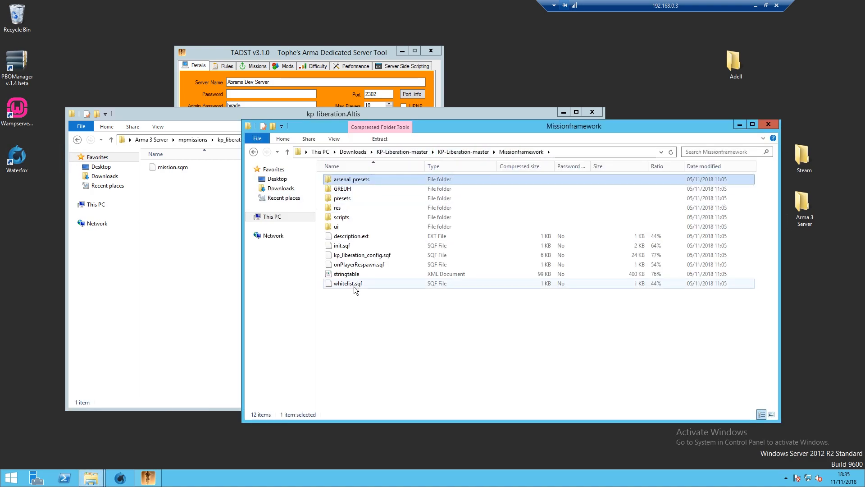
pyautogui.hotkey('ctrl', 'a')
pyautogui.moveTo(395, 260); pyautogui.dragTo(190, 250)
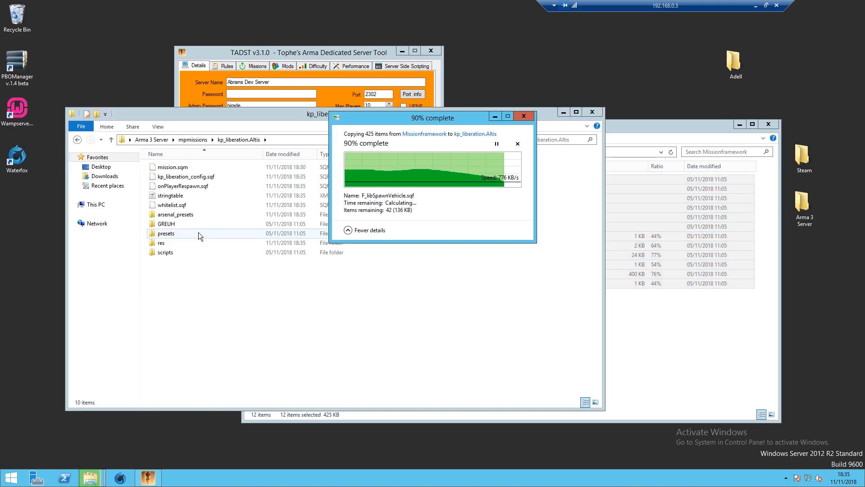
# - Delete the old kp_liberation.Altis PBO and repack the mission folder with PBO Manager
pyautogui.click(196, 139)
pyautogui.click(178, 176)
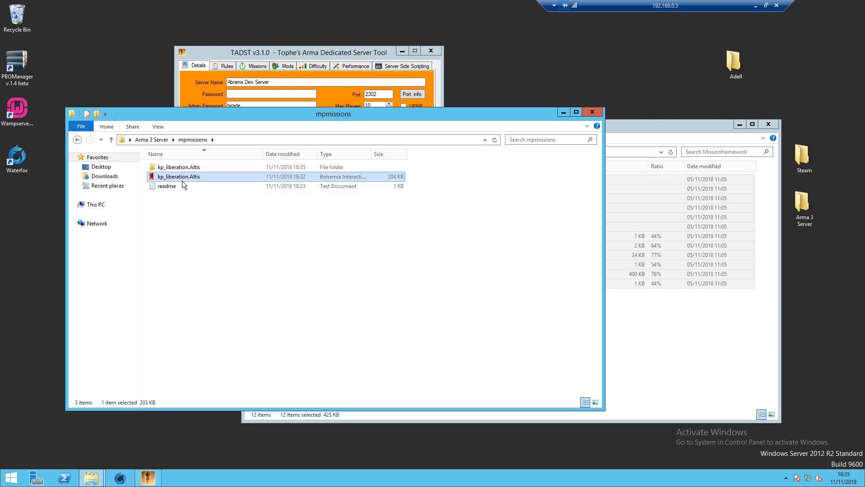
pyautogui.press('Delete')
pyautogui.rightClick(183, 169)
pyautogui.moveTo(253, 258)
pyautogui.click(319, 255)
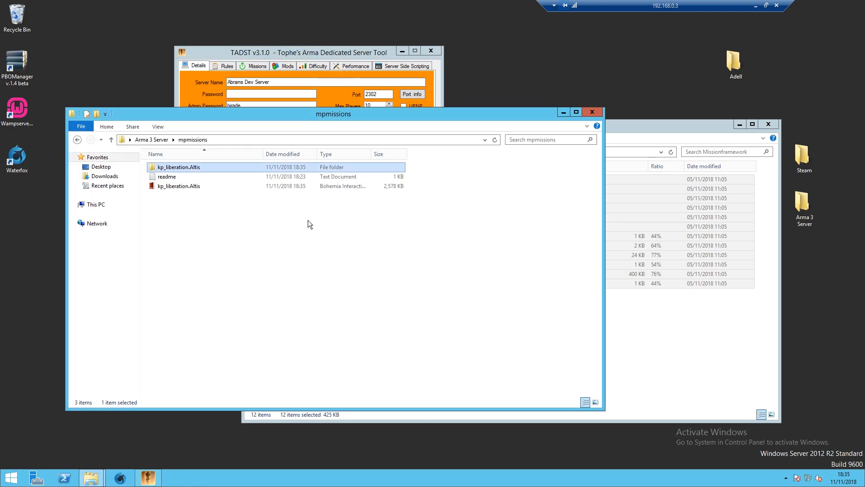
pyautogui.click(324, 52)
# - Relaunch the Arma 3 dedicated server from TADST until the console shows kp_liberation.Altis read and Game started
pyautogui.click(420, 342)
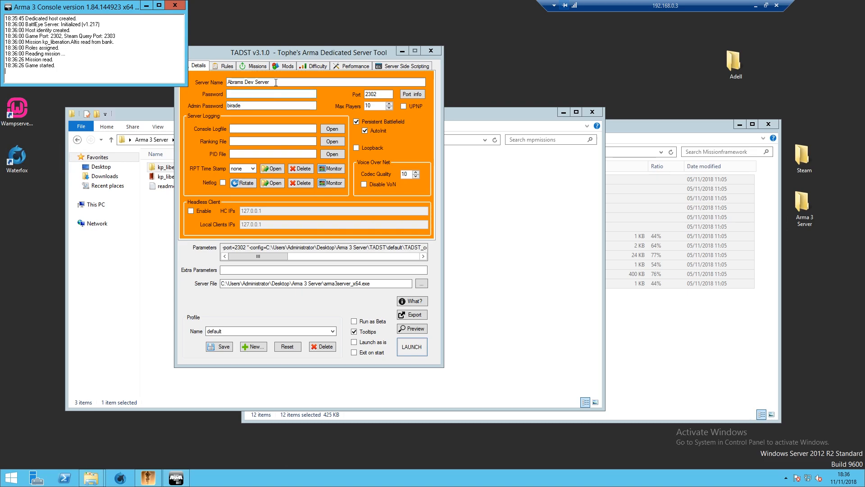
pyautogui.click(285, 52)
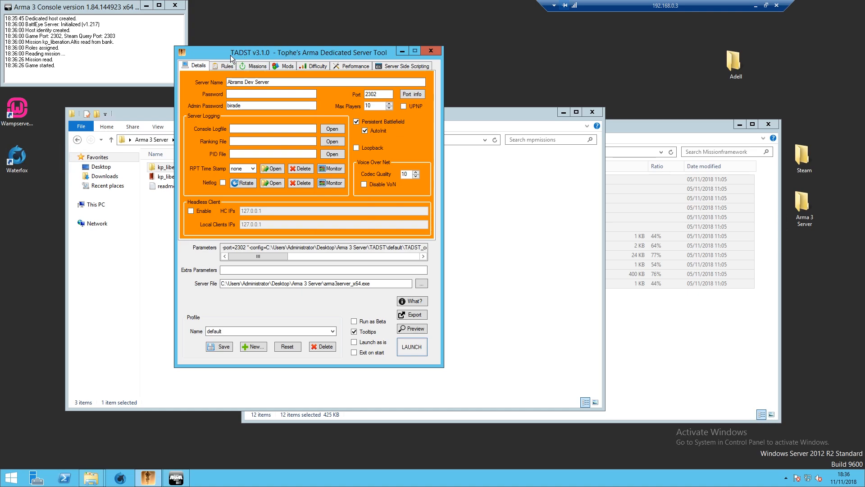